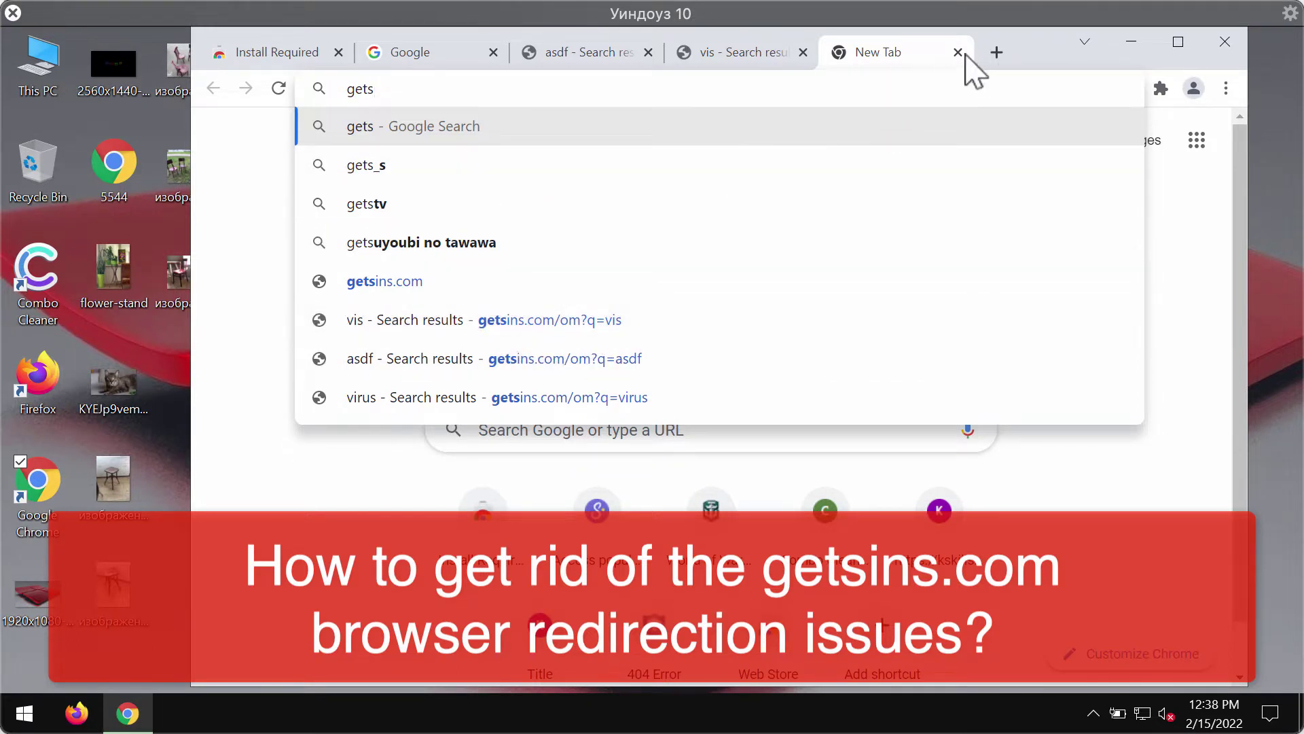
Step: Search 'iphone' from a new tab's address bar to show the getsins.com redirect
{"action": "left_click", "coordinate": [997, 54]}
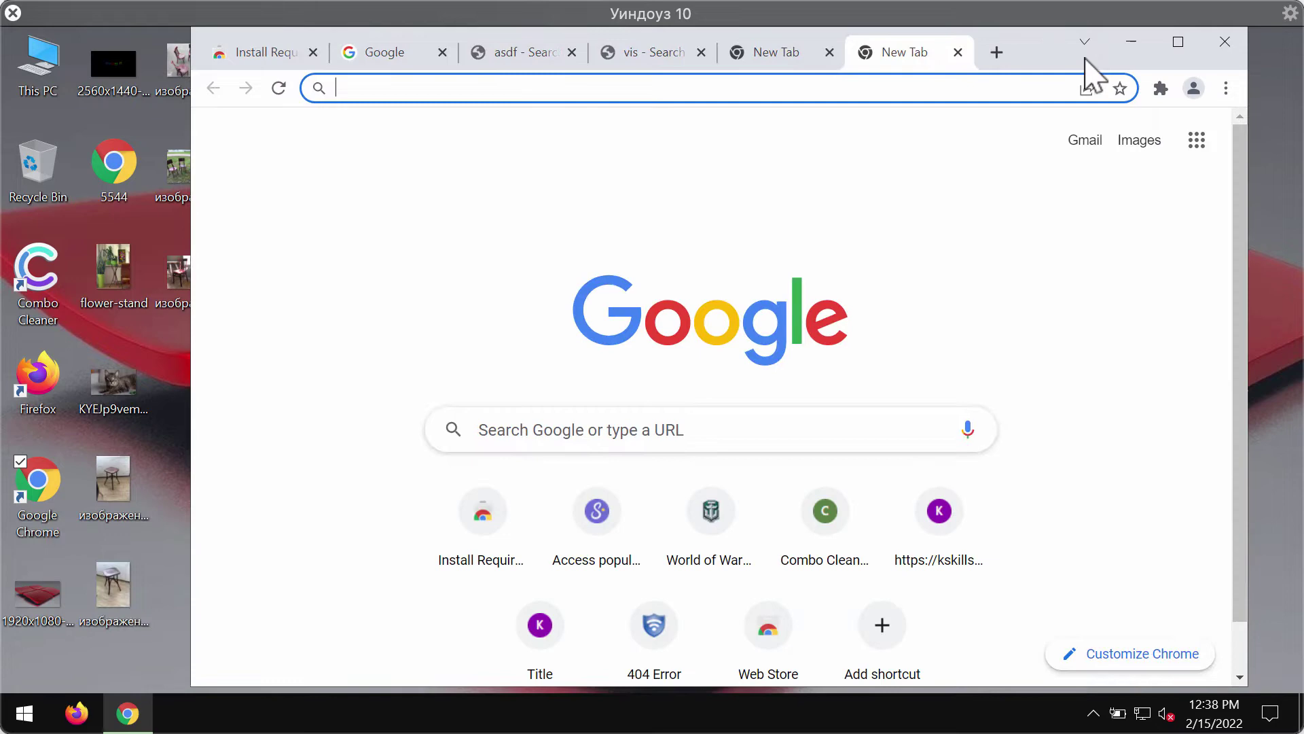
{"action": "type", "text": "iphone"}
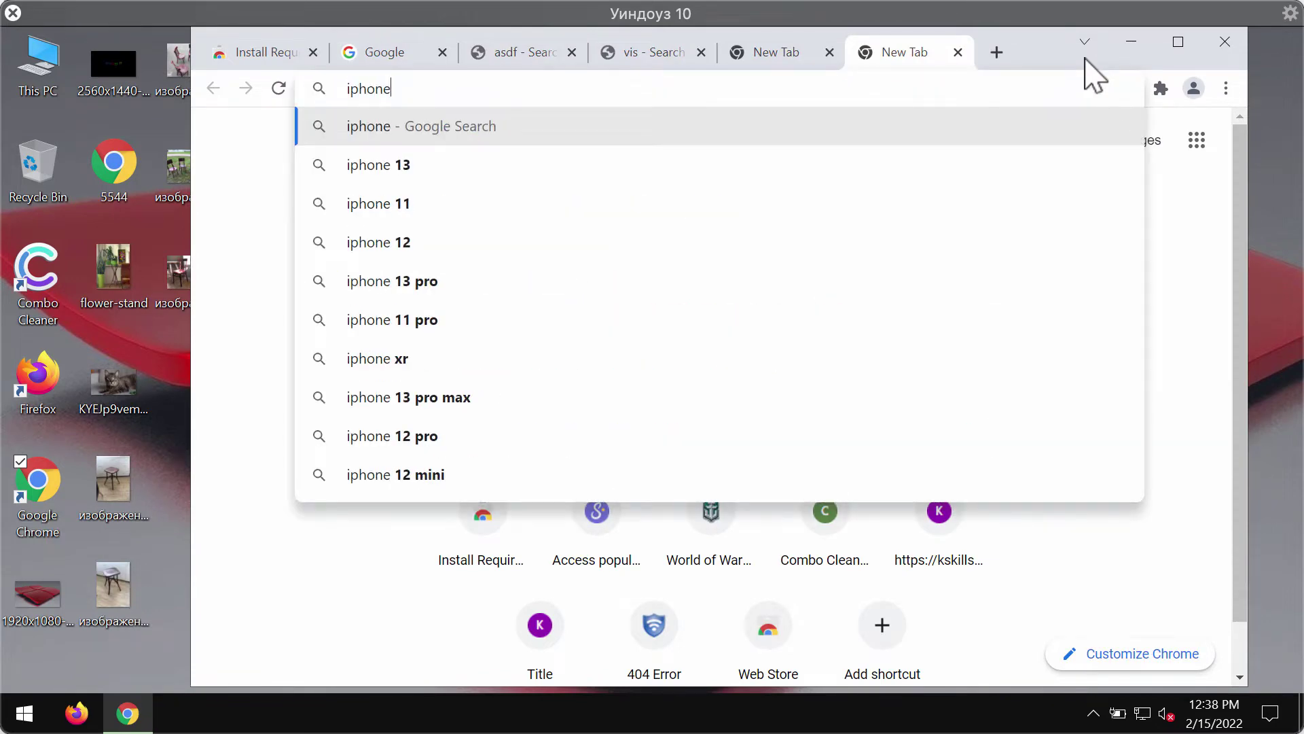
{"action": "key", "text": "Return"}
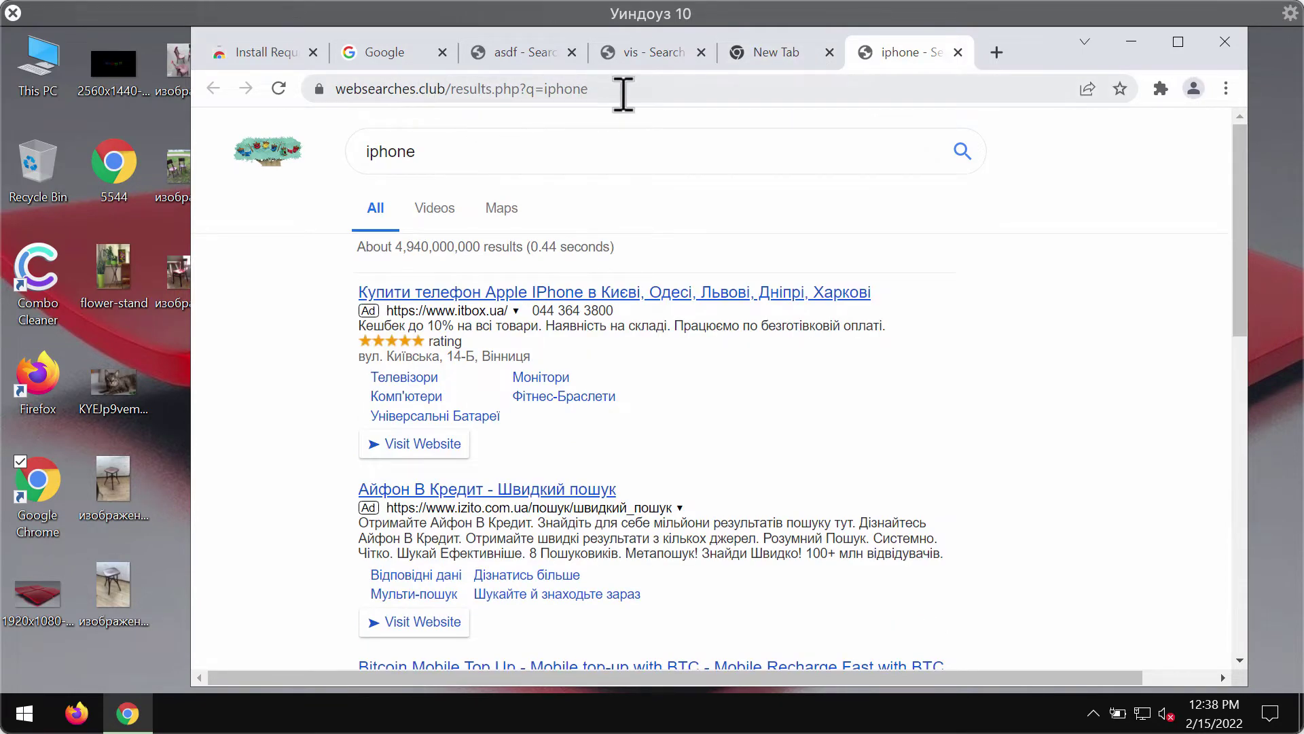
Step: Search 'car' twice from the address bar until real Google results appear
{"action": "left_click", "coordinate": [744, 88]}
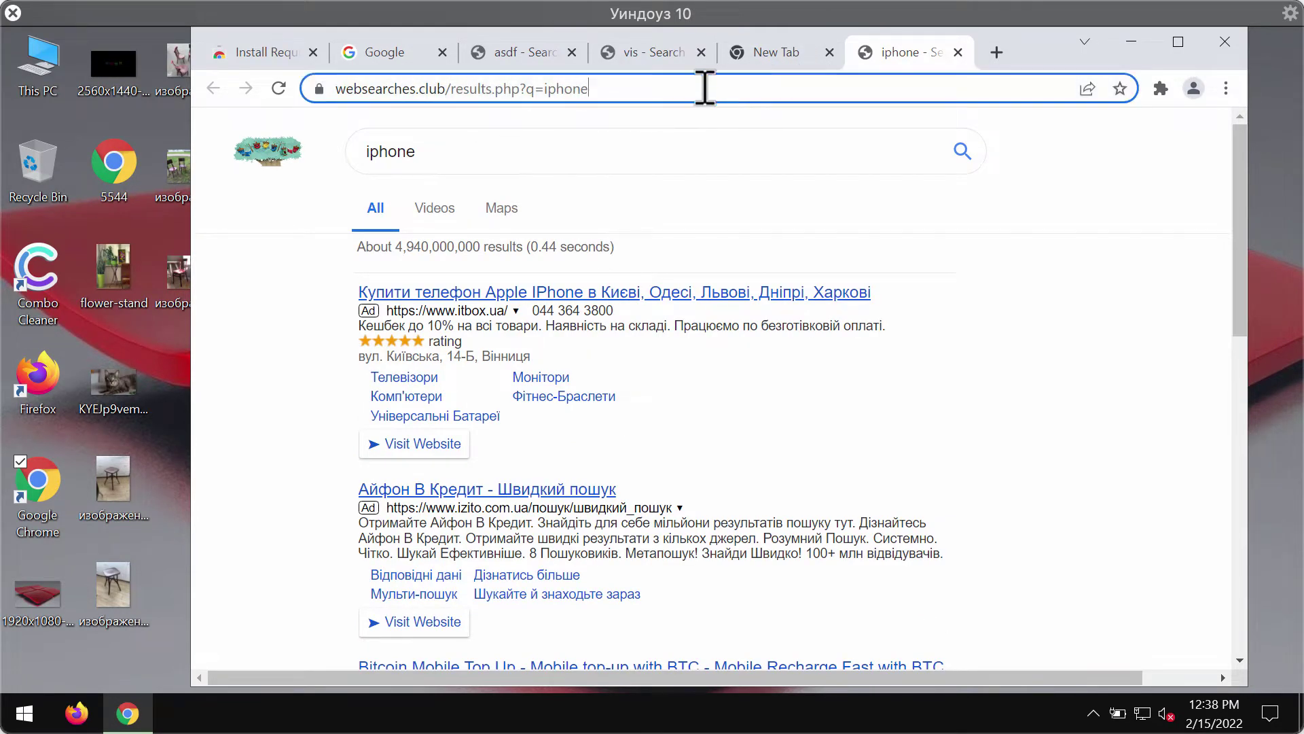
{"action": "type", "text": "car"}
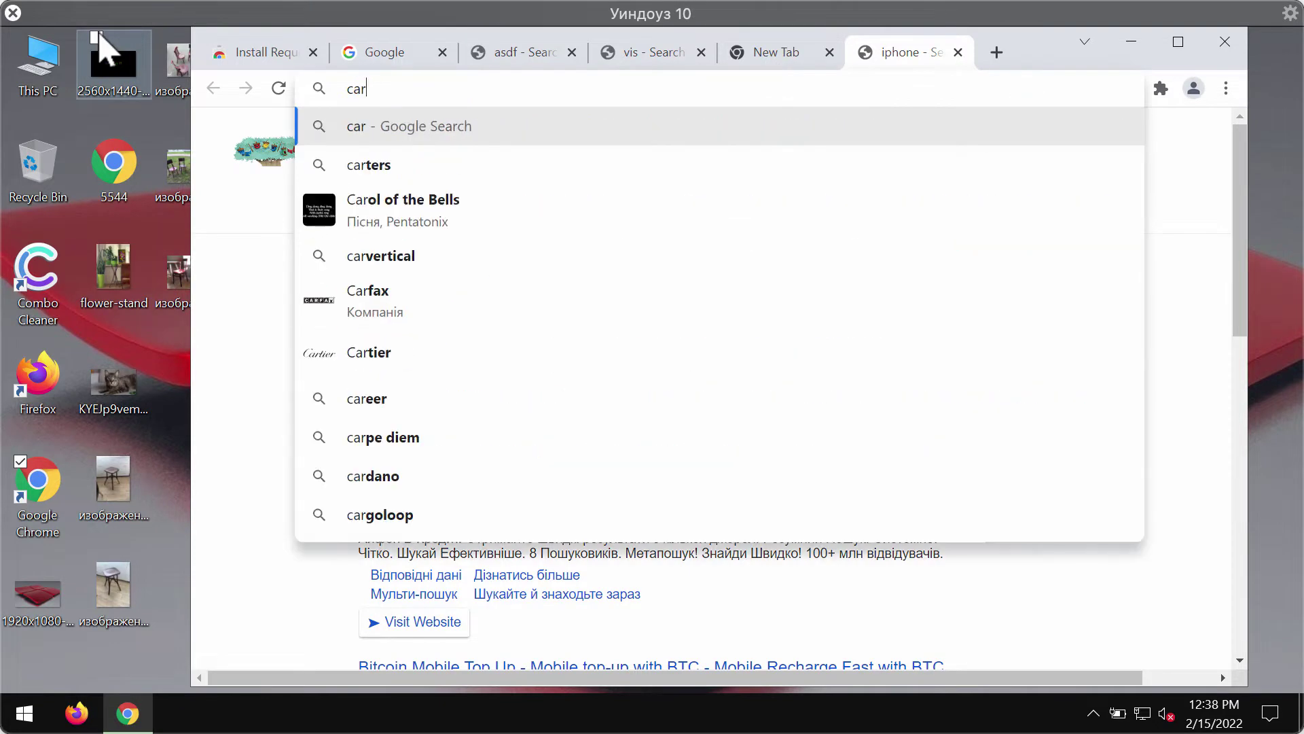
{"action": "key", "text": "Return"}
{"action": "left_click", "coordinate": [438, 90]}
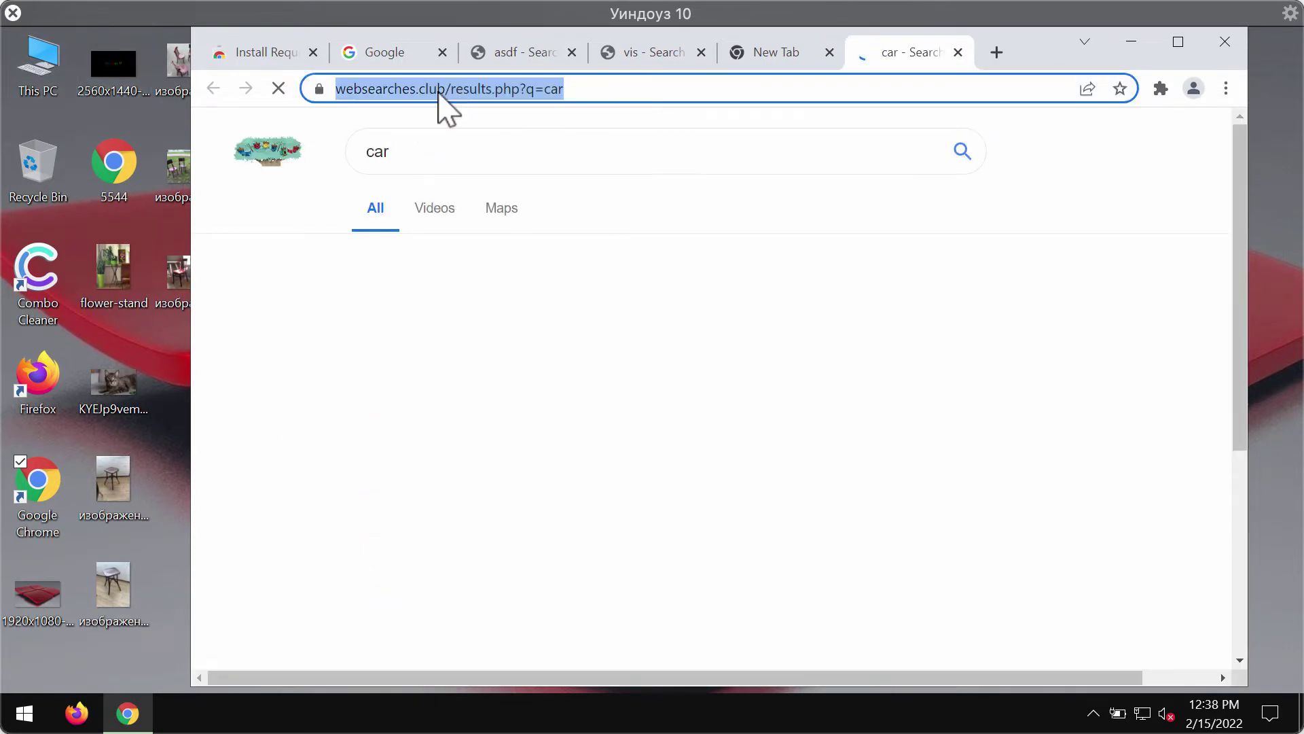
{"action": "type", "text": "car"}
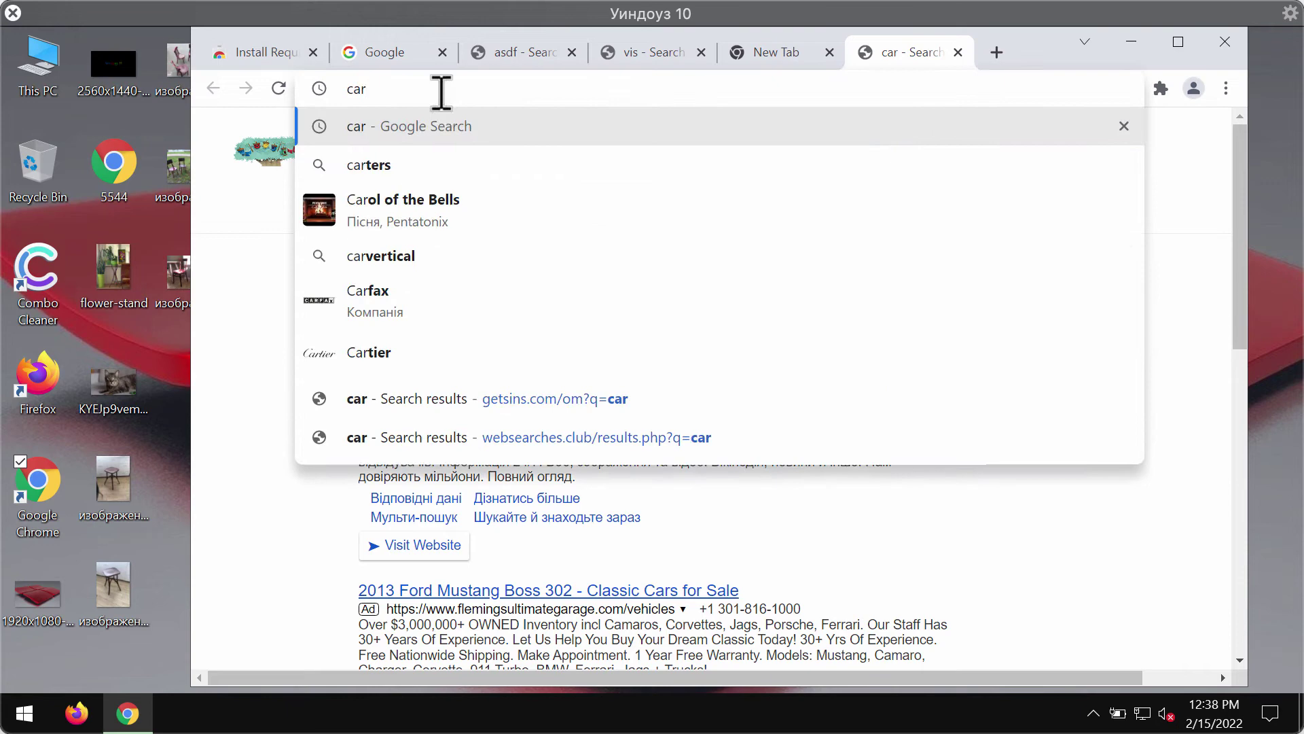
{"action": "key", "text": "Return"}
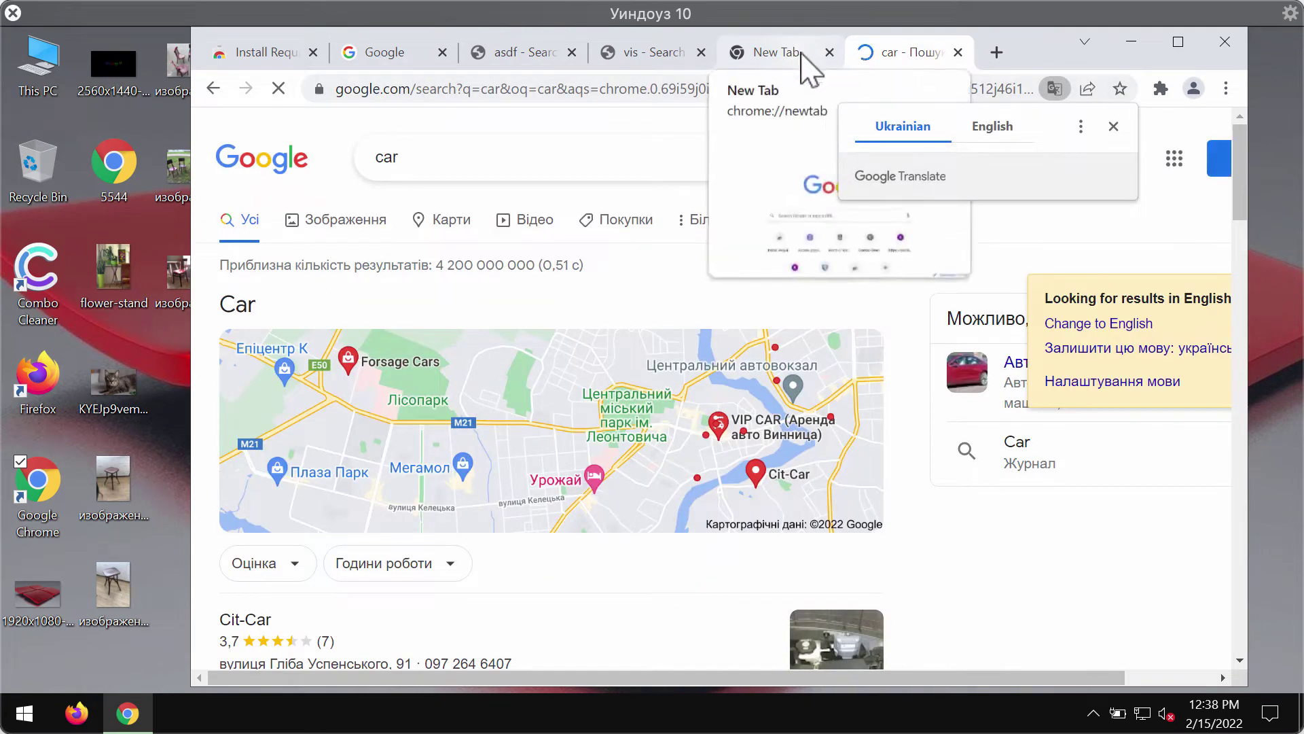
Step: Open a new tab and flip through the vis, Install Required, Google and asdf tabs
{"action": "left_click", "coordinate": [958, 52]}
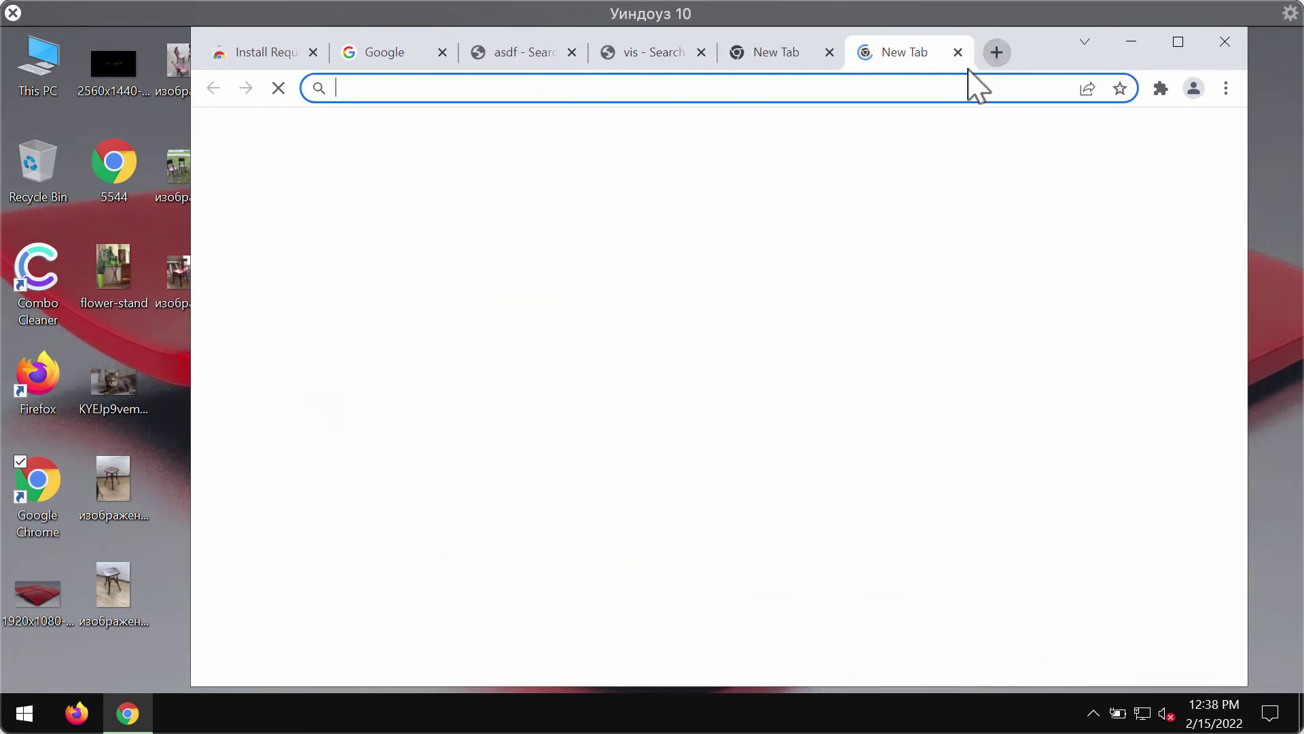
{"action": "left_click", "coordinate": [674, 58]}
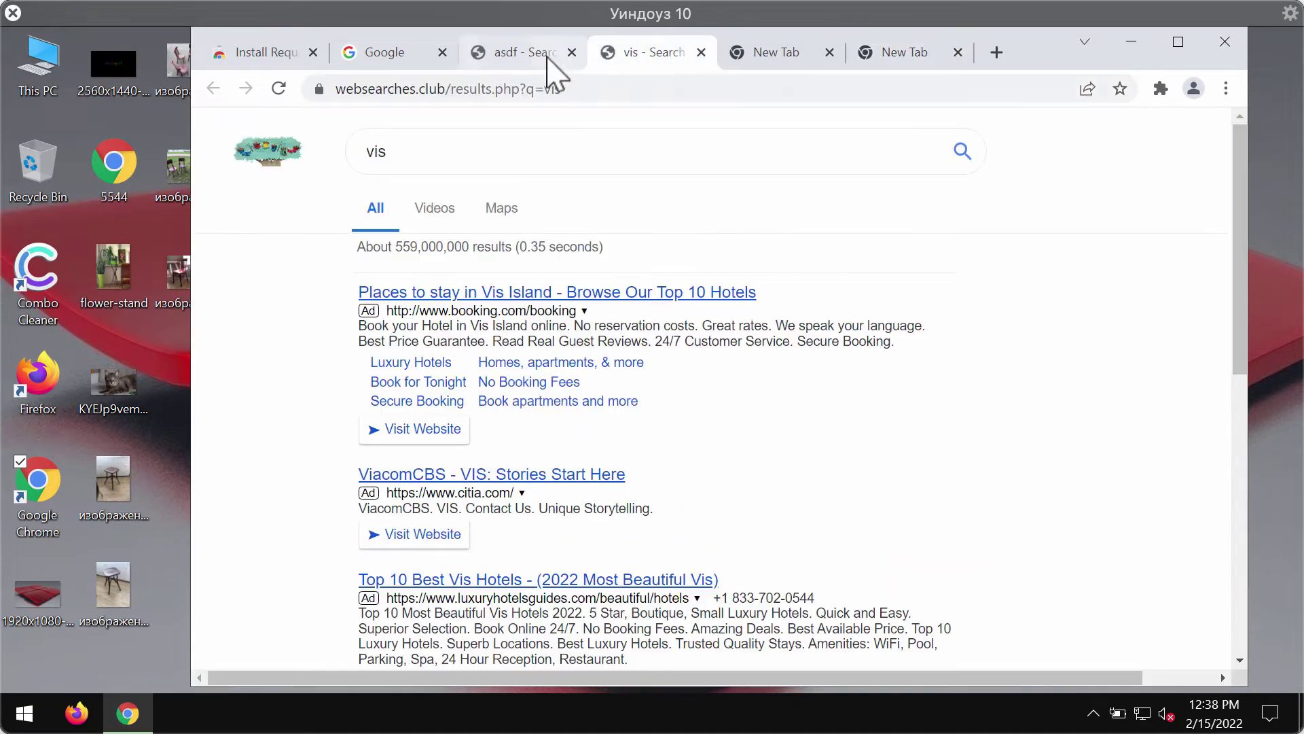
{"action": "left_click", "coordinate": [279, 55]}
{"action": "left_click", "coordinate": [387, 54]}
{"action": "left_click", "coordinate": [540, 54]}
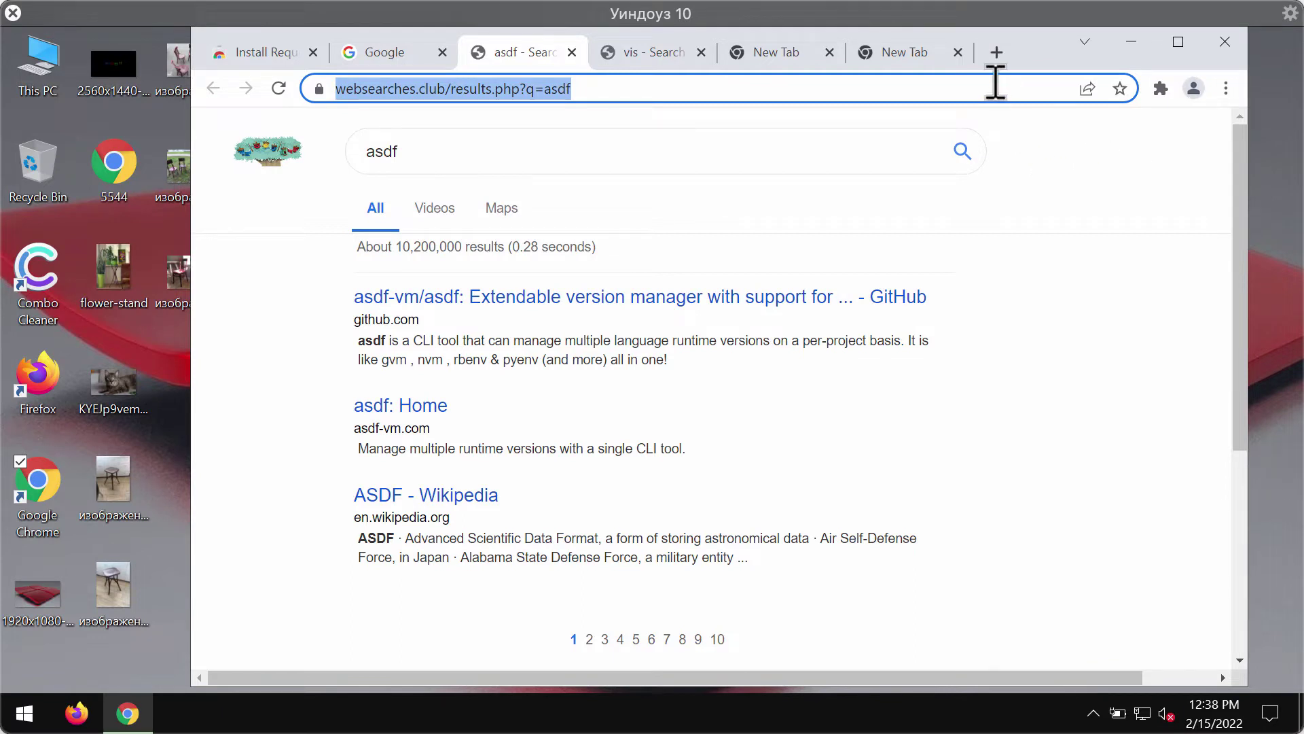
Step: Search 'he' from the address bar and inspect the redirected websearches.club URL
{"action": "left_click_drag", "start_coordinate": [1041, 44], "coordinate": [1034, 48]}
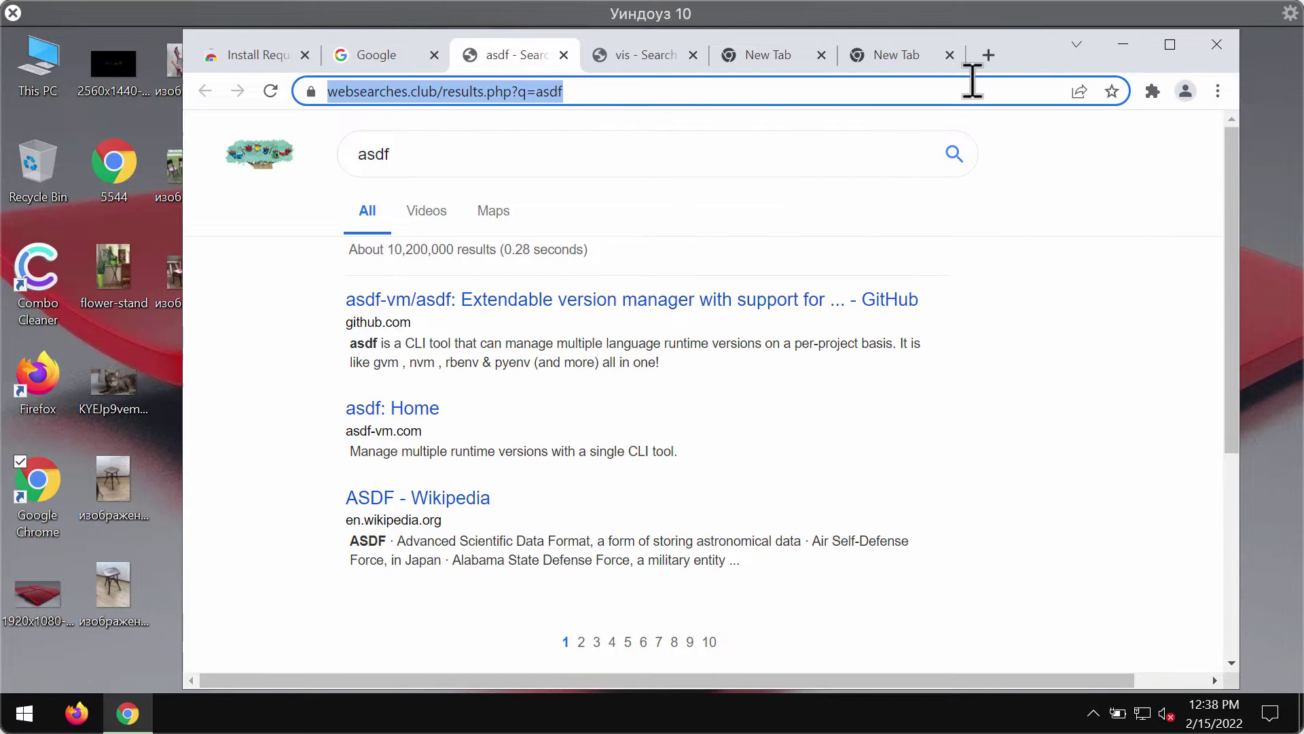
{"action": "type", "text": "h"}
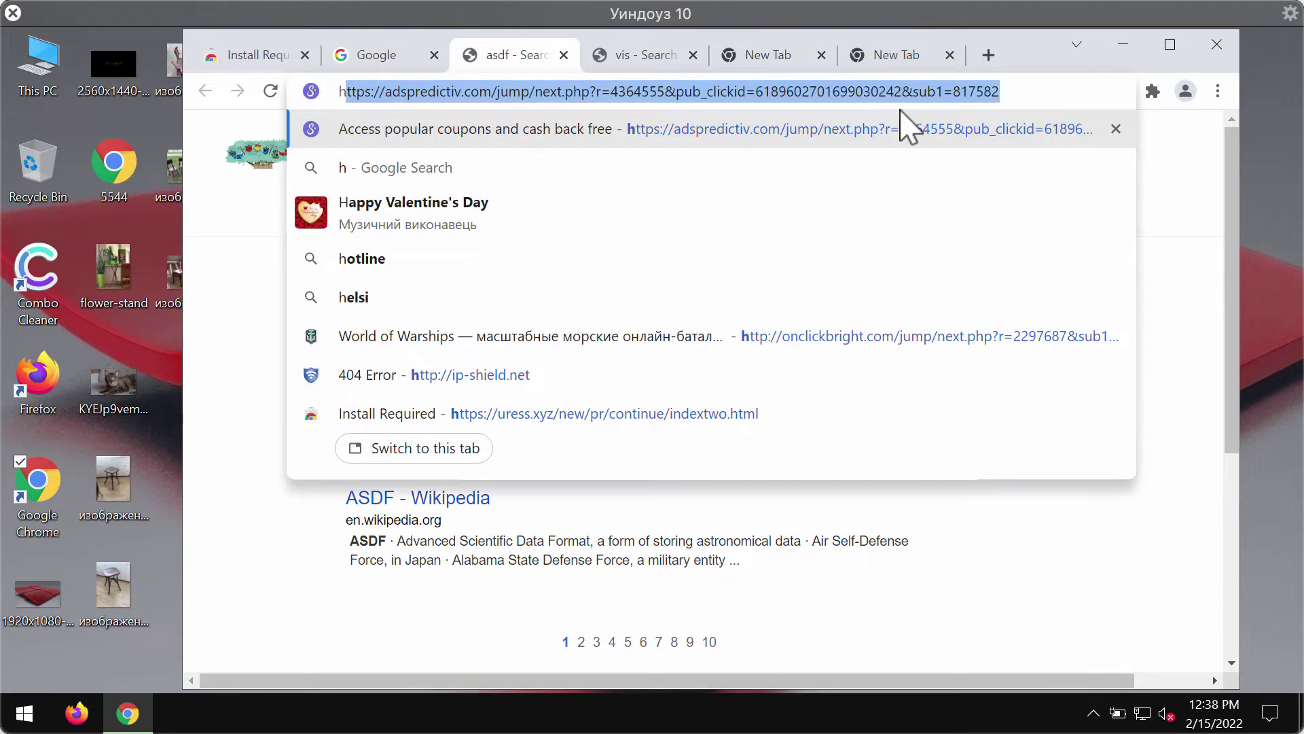
{"action": "type", "text": "e"}
{"action": "key", "text": "Return"}
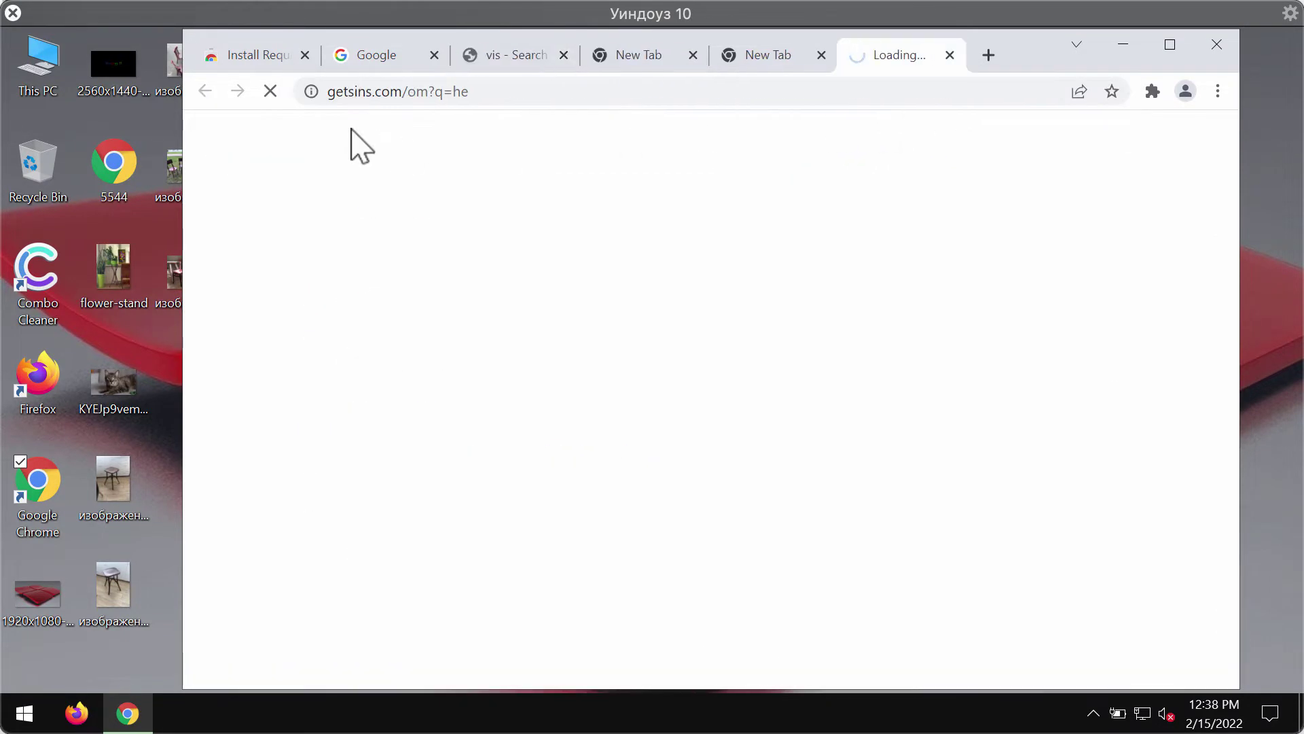
{"action": "left_click", "coordinate": [438, 94]}
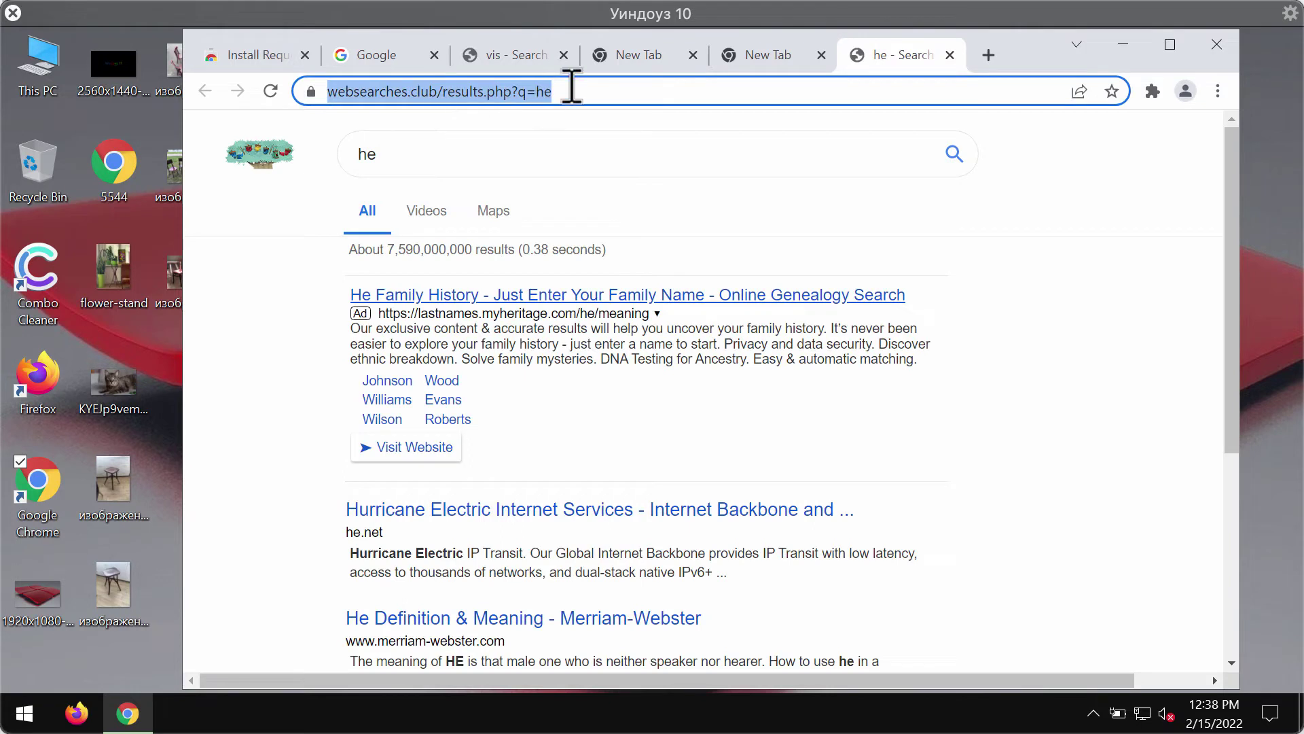
{"action": "left_click", "coordinate": [593, 91]}
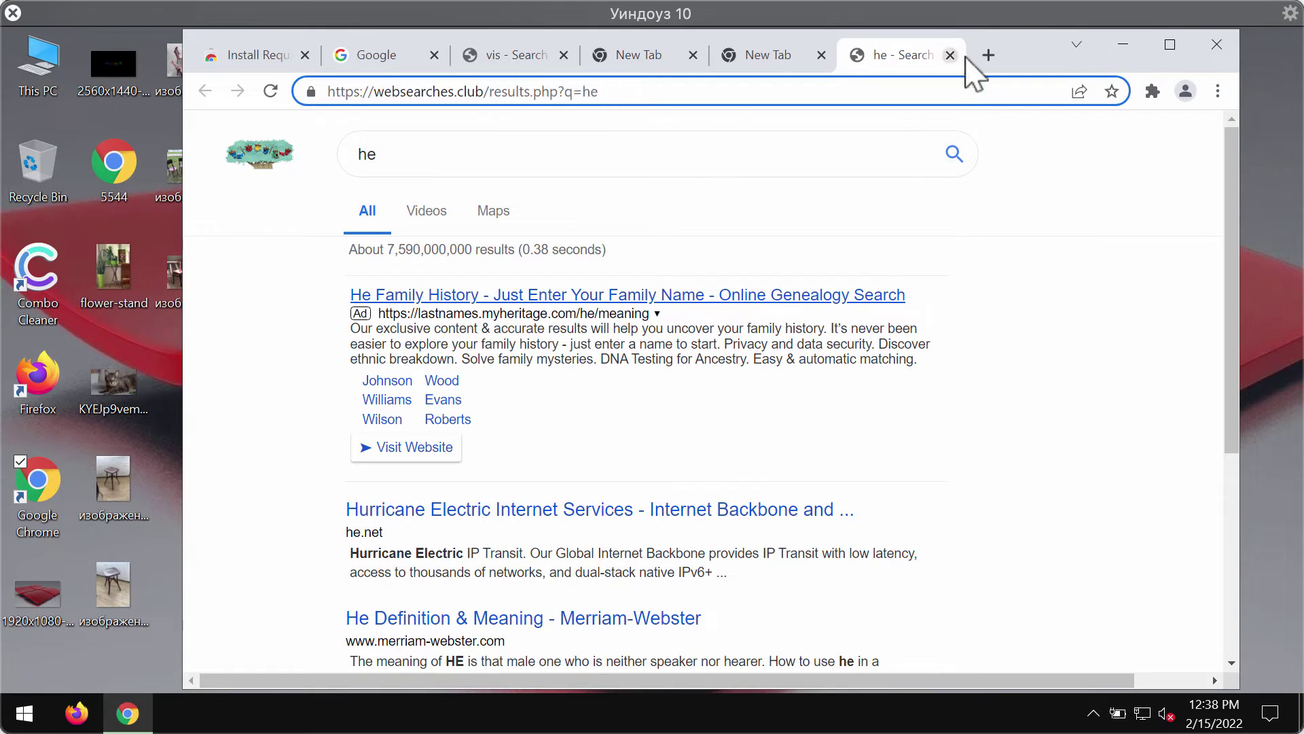
{"action": "left_click_drag", "start_coordinate": [1038, 55], "coordinate": [1027, 56]}
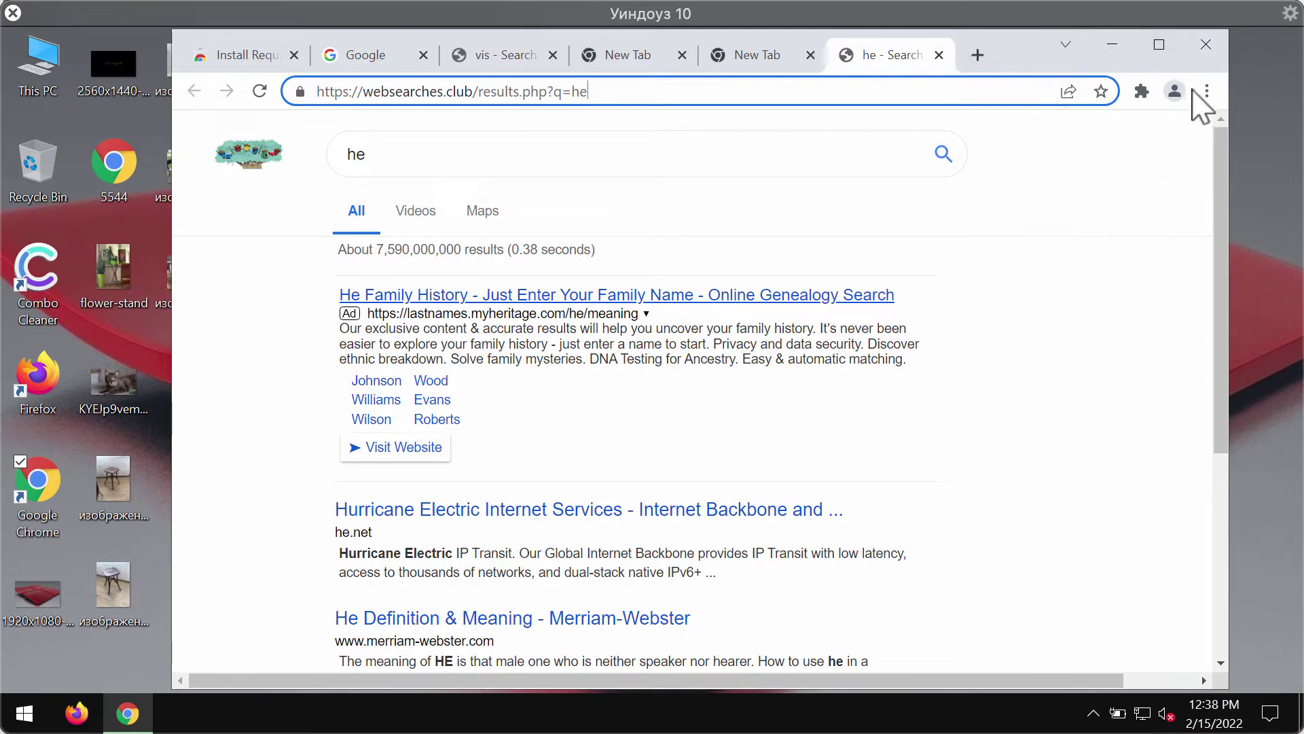
Step: Maximize Chrome, then disable and remove the 'send dark' extension via More tools > Extensions
{"action": "left_click", "coordinate": [1159, 45]}
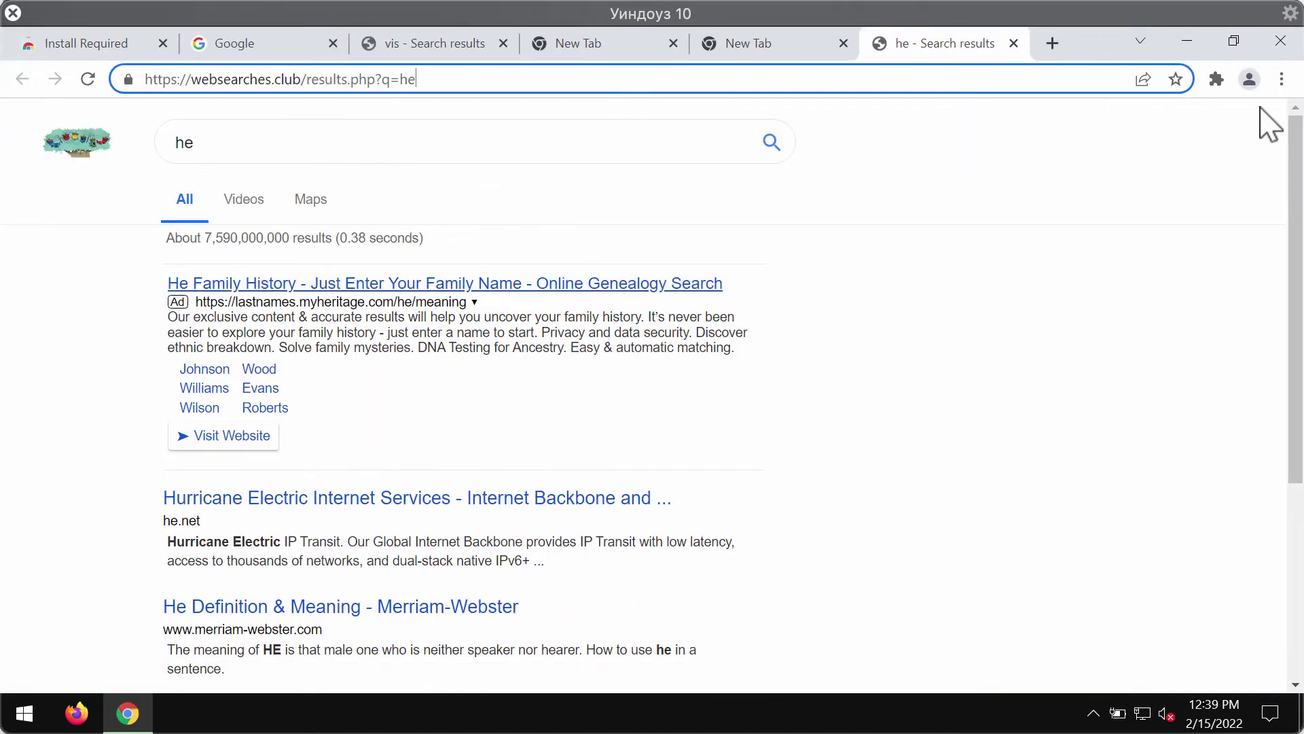
{"action": "left_click", "coordinate": [1282, 79]}
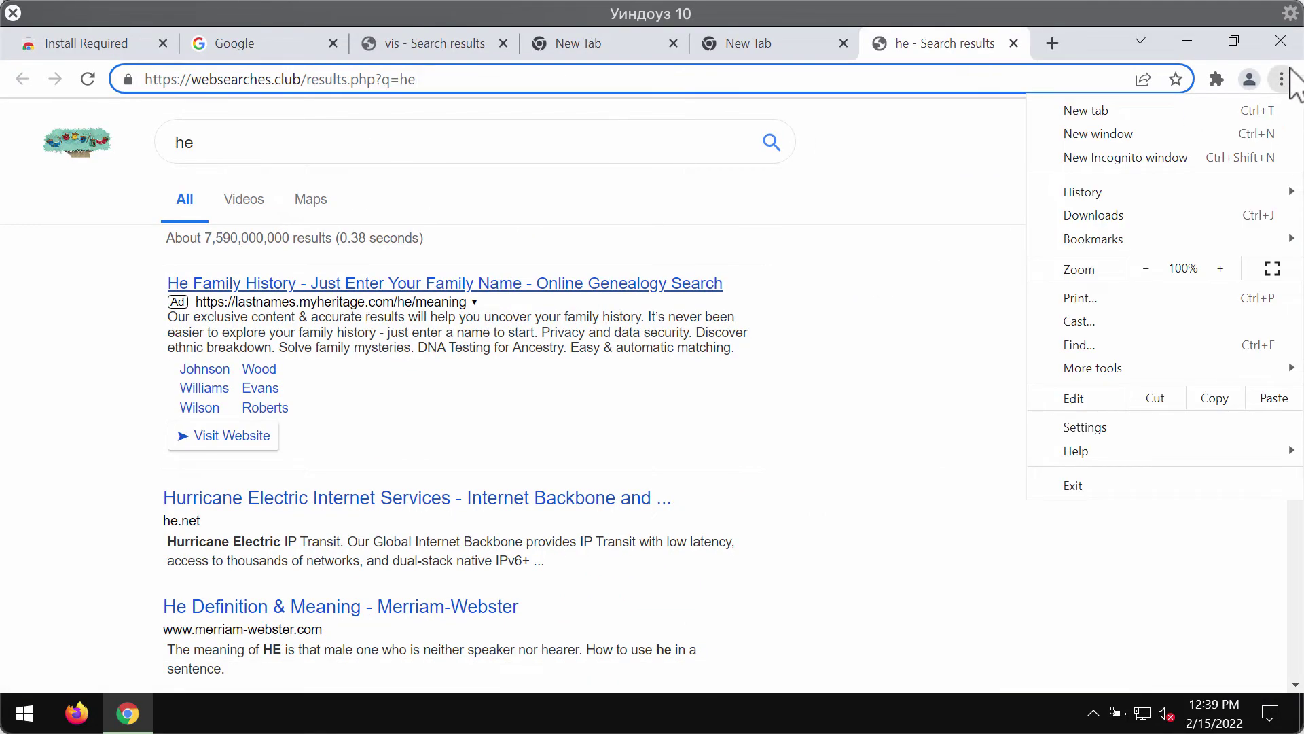
{"action": "left_click", "coordinate": [1124, 366]}
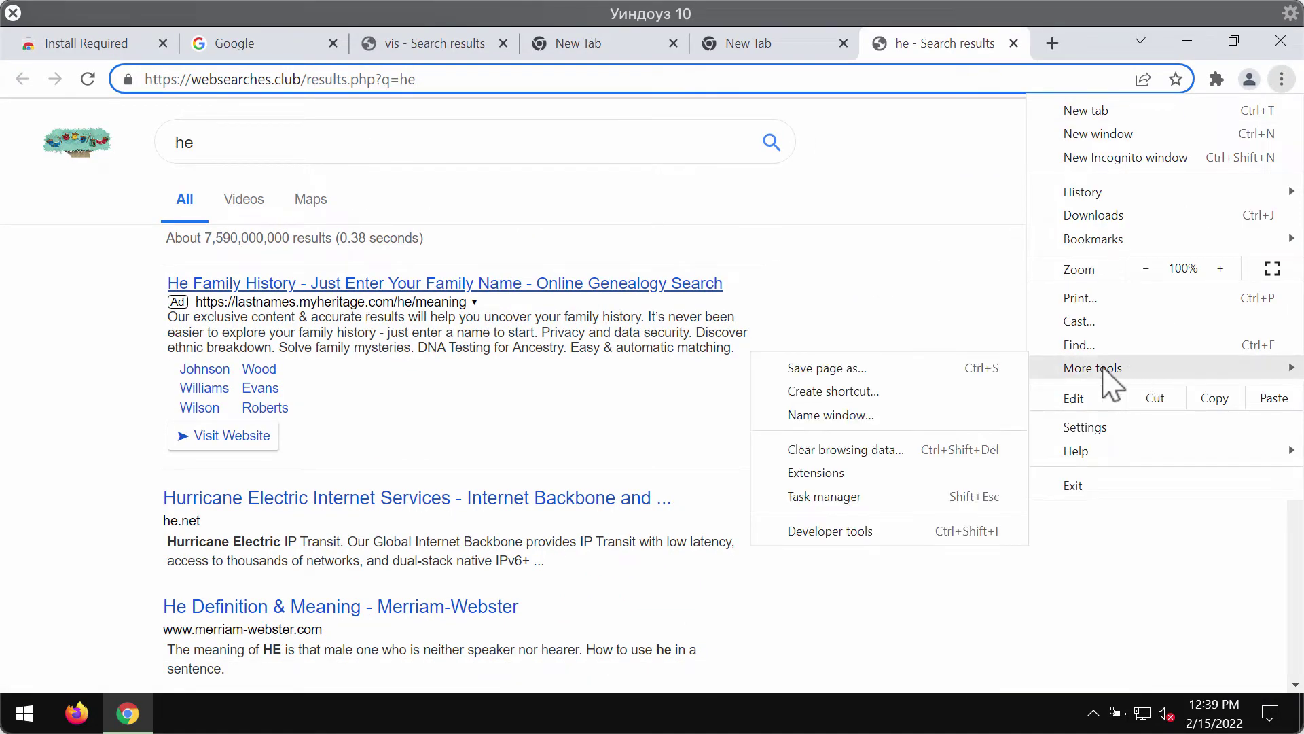
{"action": "left_click", "coordinate": [832, 473]}
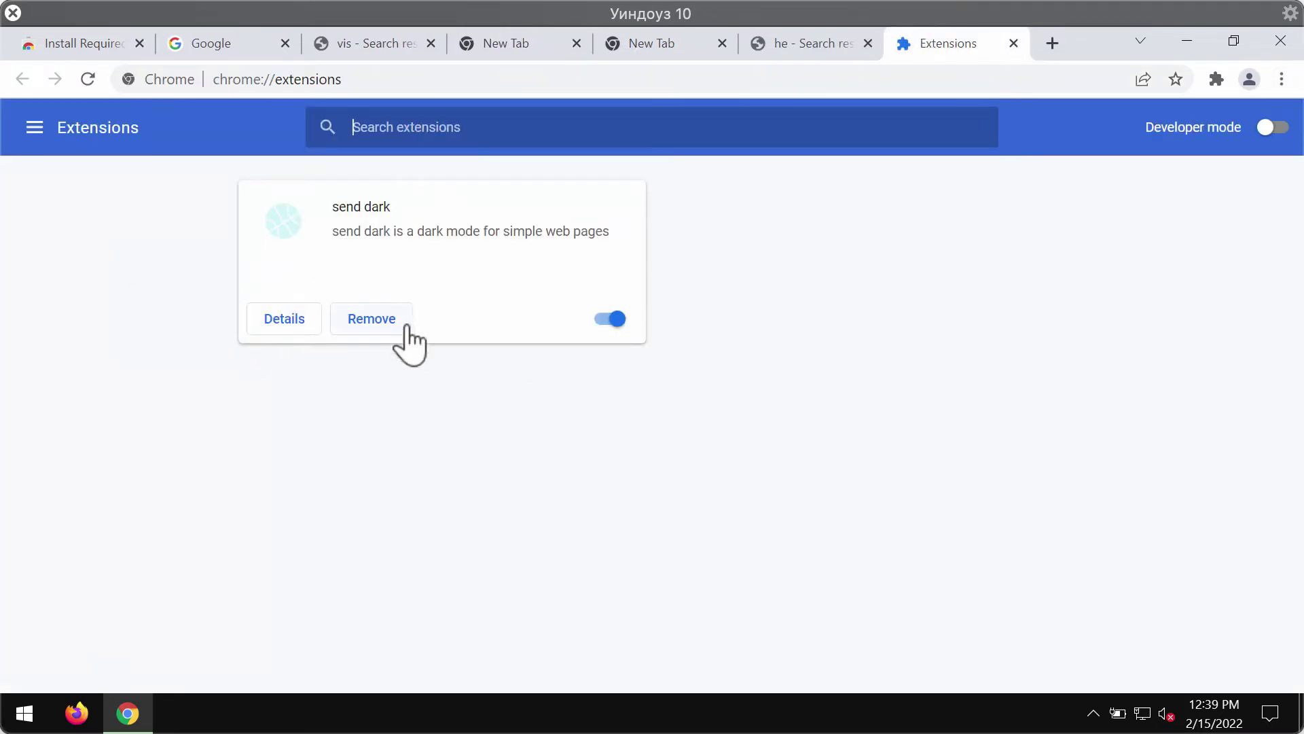
{"action": "left_click", "coordinate": [591, 319]}
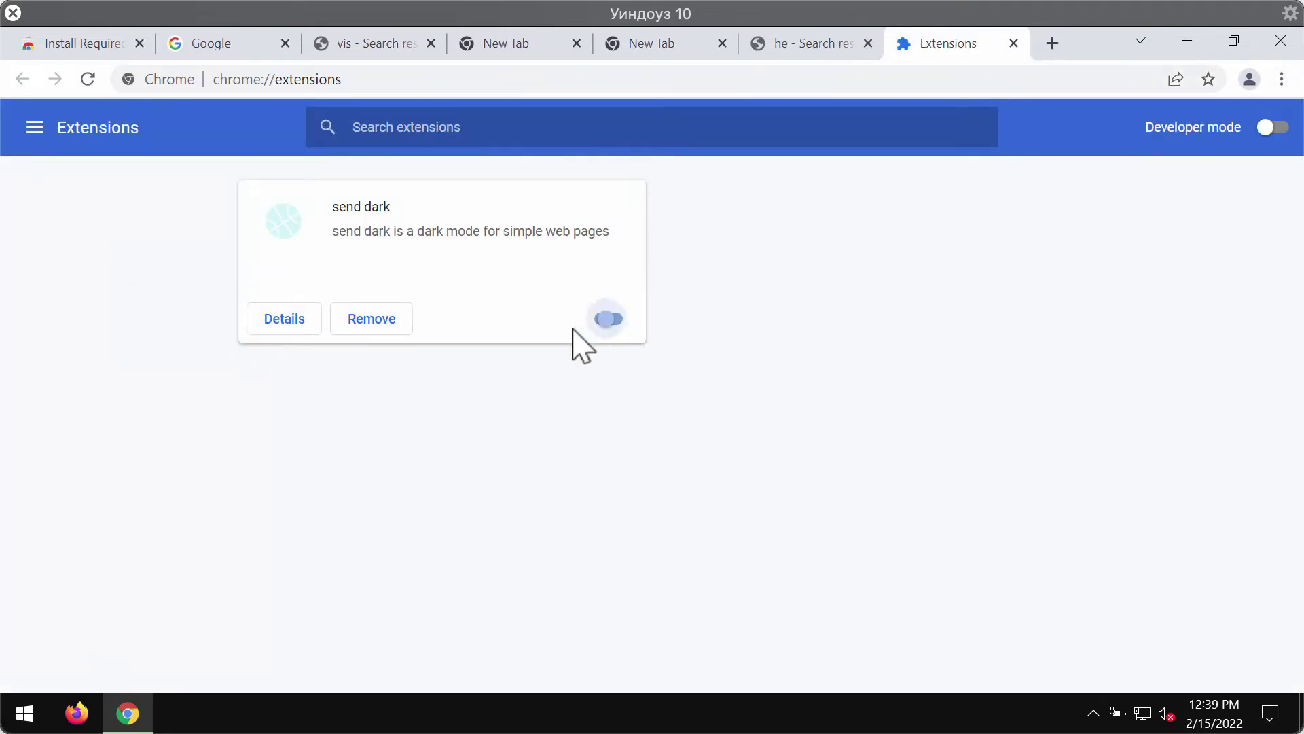
{"action": "left_click", "coordinate": [373, 325]}
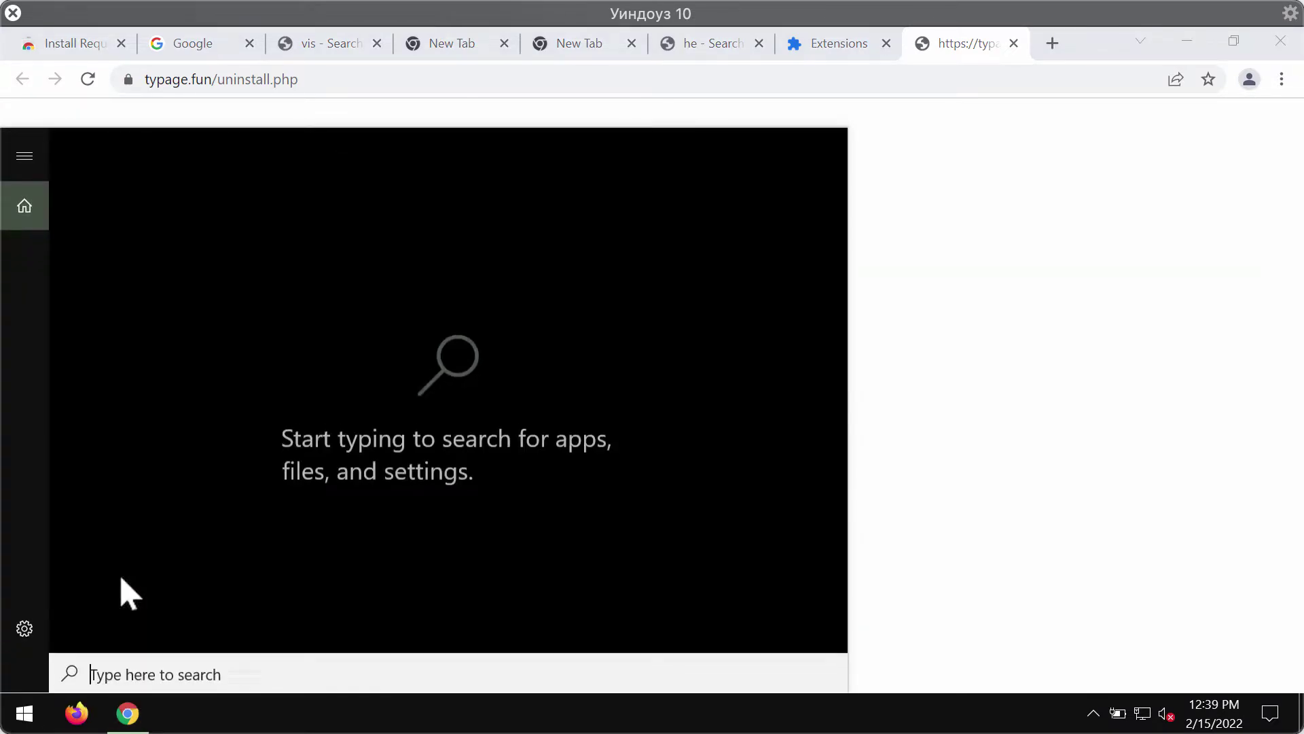
Step: Open Control Panel from Windows search and scroll through the 19 programs under Uninstall a program
{"action": "type", "text": "con"}
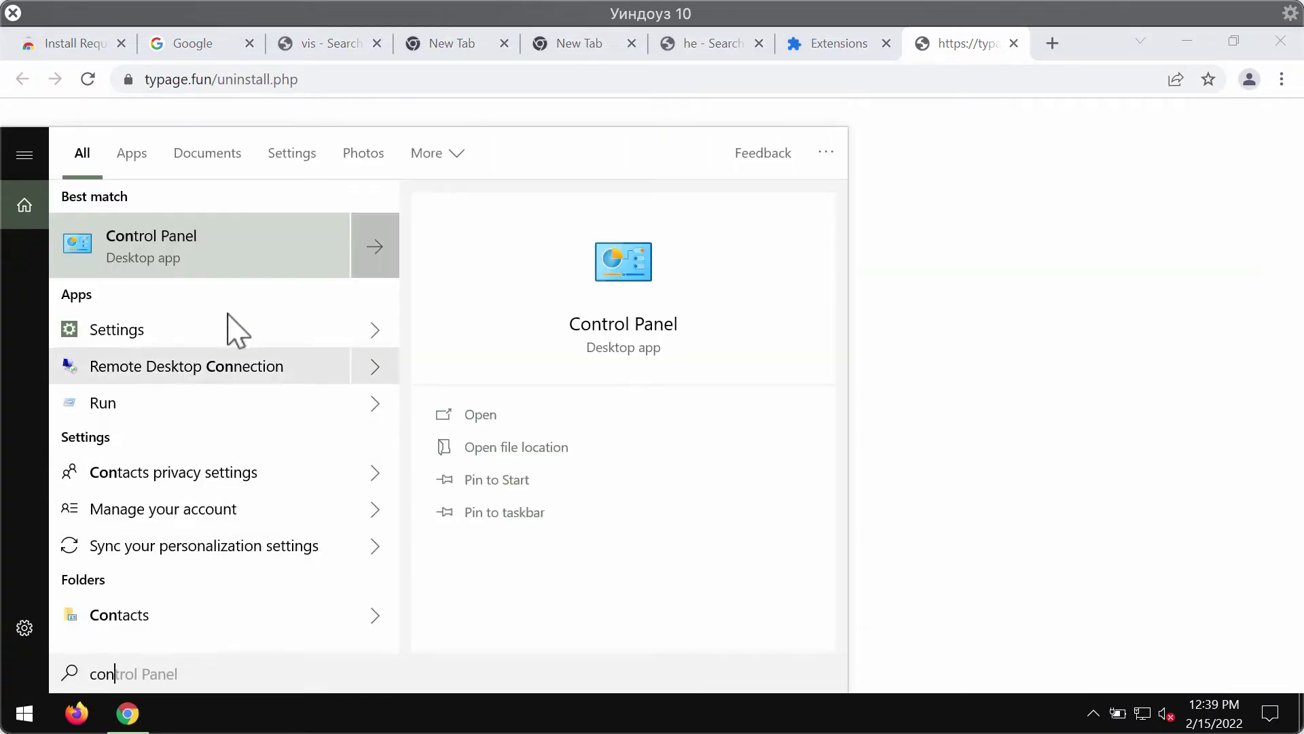
{"action": "left_click", "coordinate": [224, 258]}
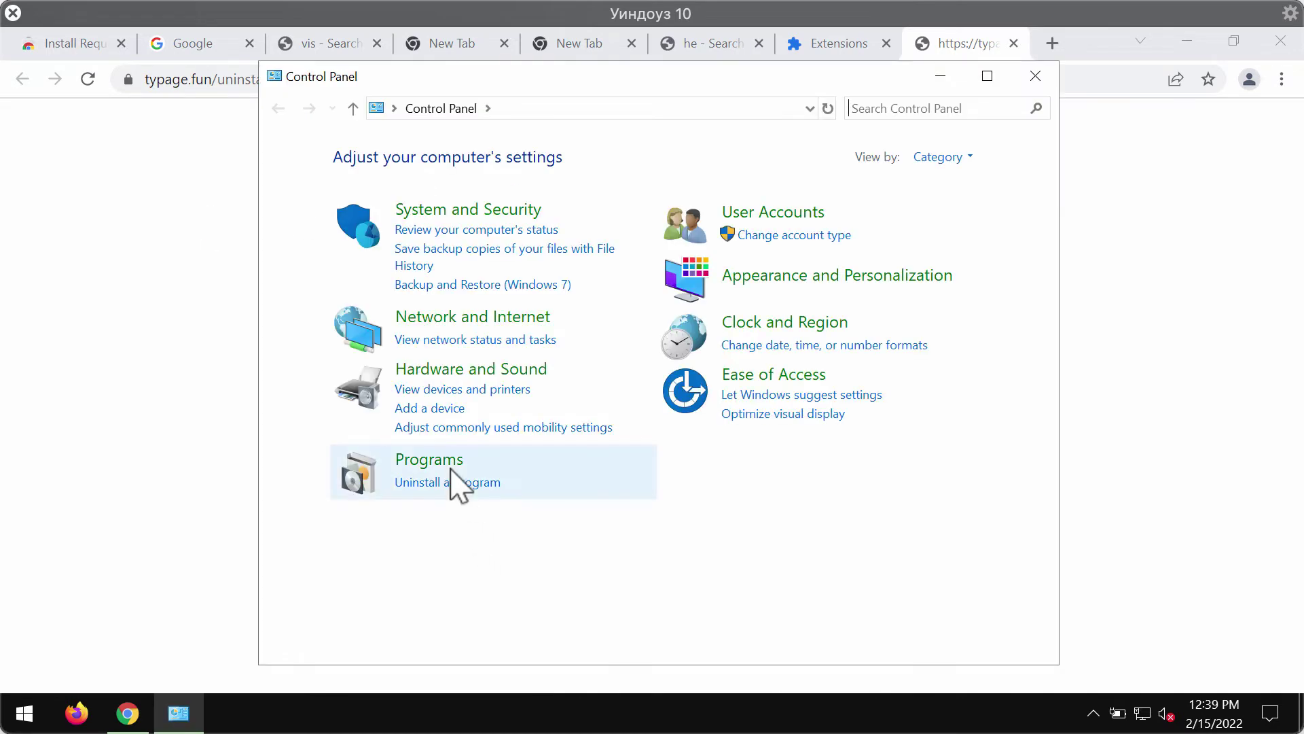
{"action": "left_click", "coordinate": [449, 481]}
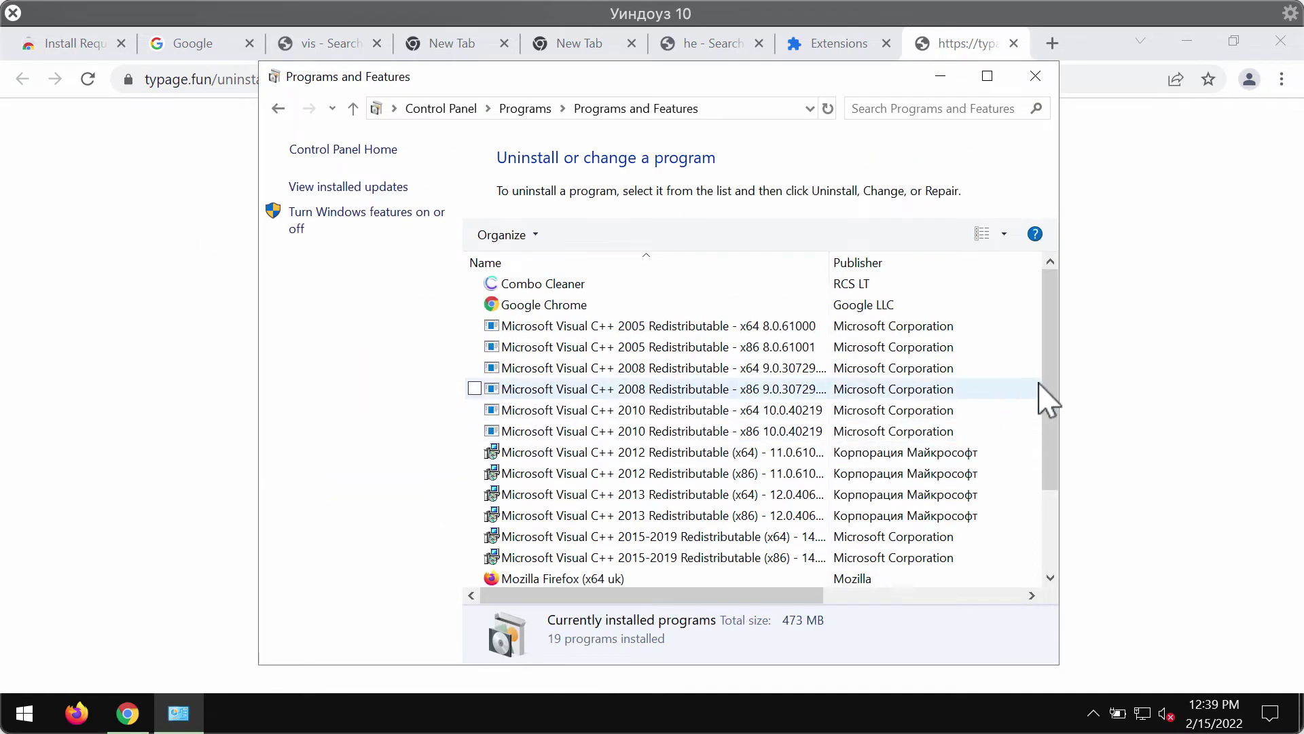
{"action": "left_click_drag", "start_coordinate": [1046, 389], "coordinate": [1015, 523]}
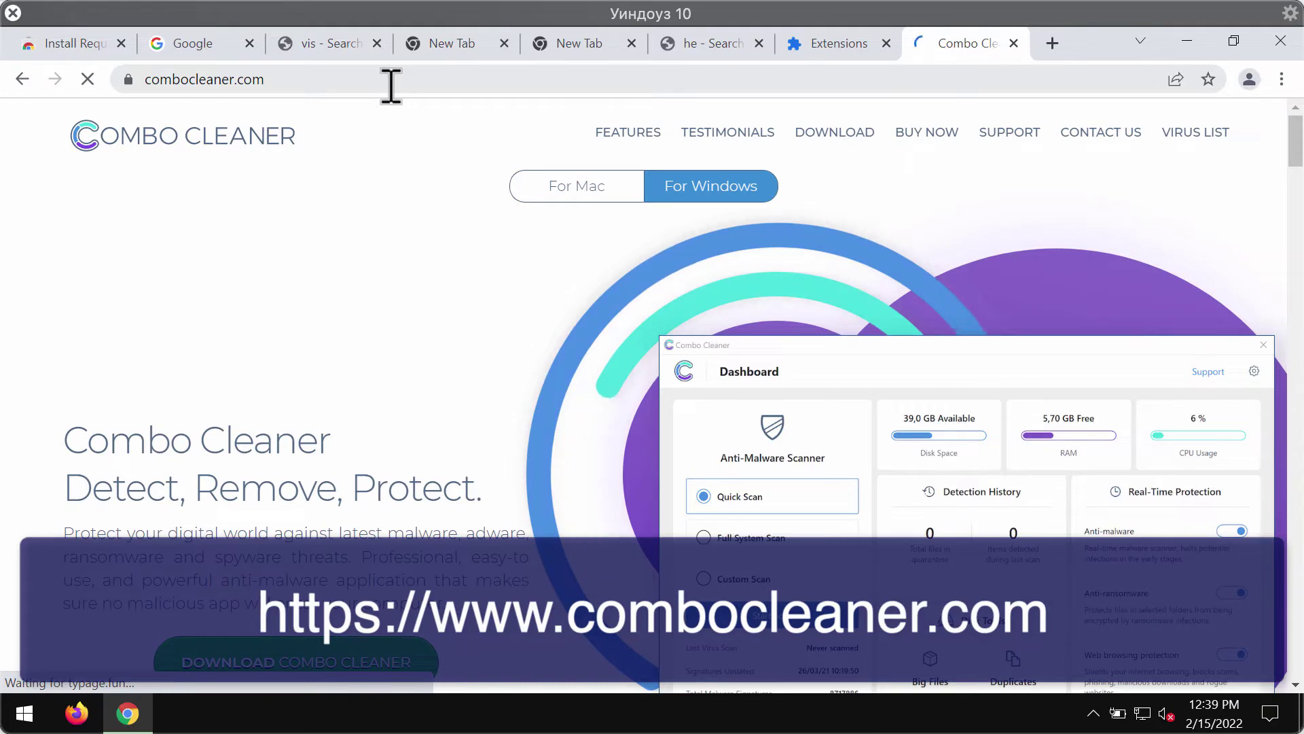
Step: Scroll down combocleaner.com, minimize Chrome, and launch Combo Cleaner from its desktop icon
{"action": "left_click_drag", "start_coordinate": [294, 79], "coordinate": [95, 79]}
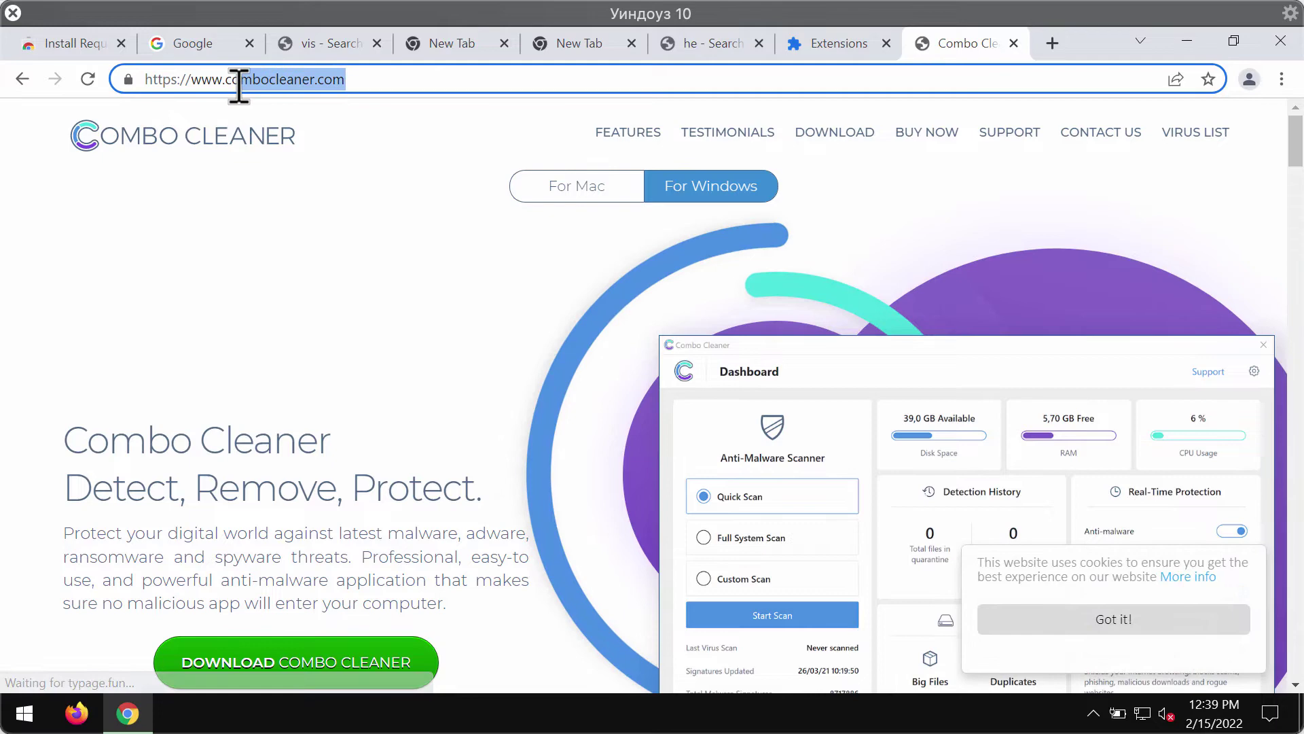
{"action": "scroll", "coordinate": [404, 384], "scroll_direction": "down", "scroll_amount": 1}
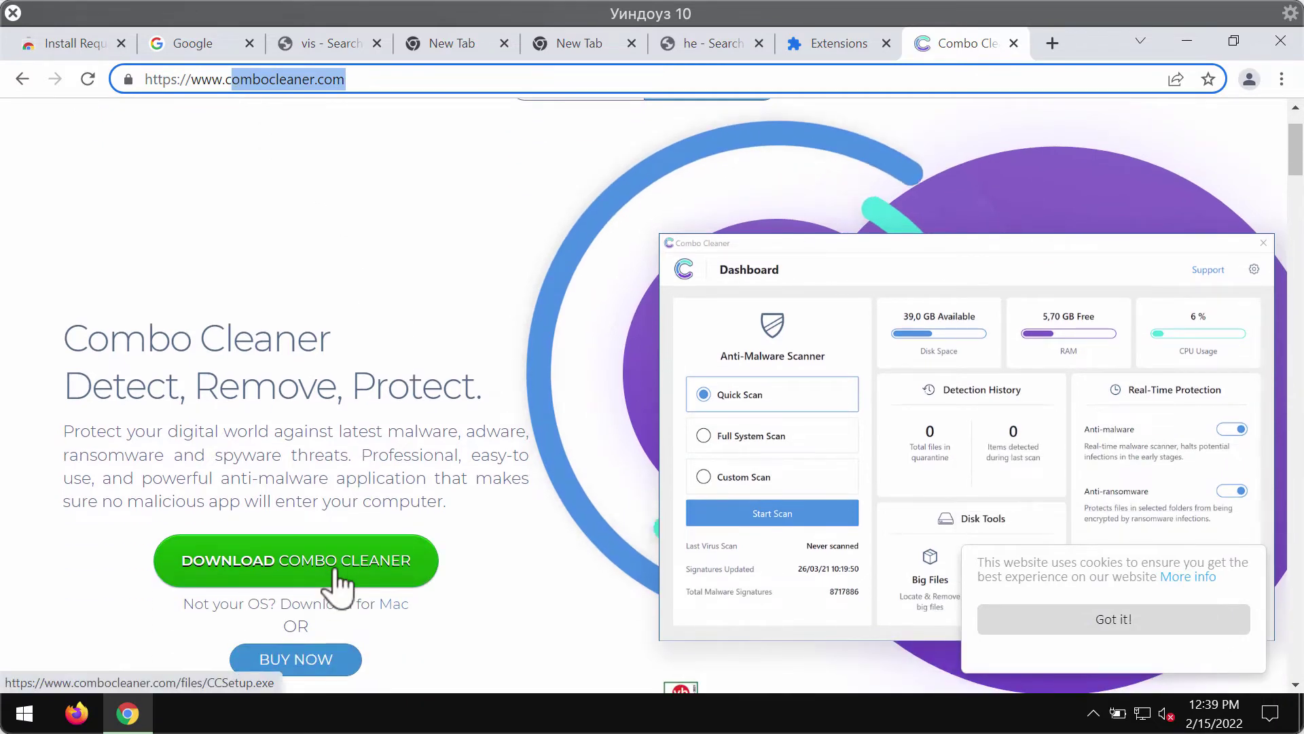
{"action": "left_click", "coordinate": [1187, 41]}
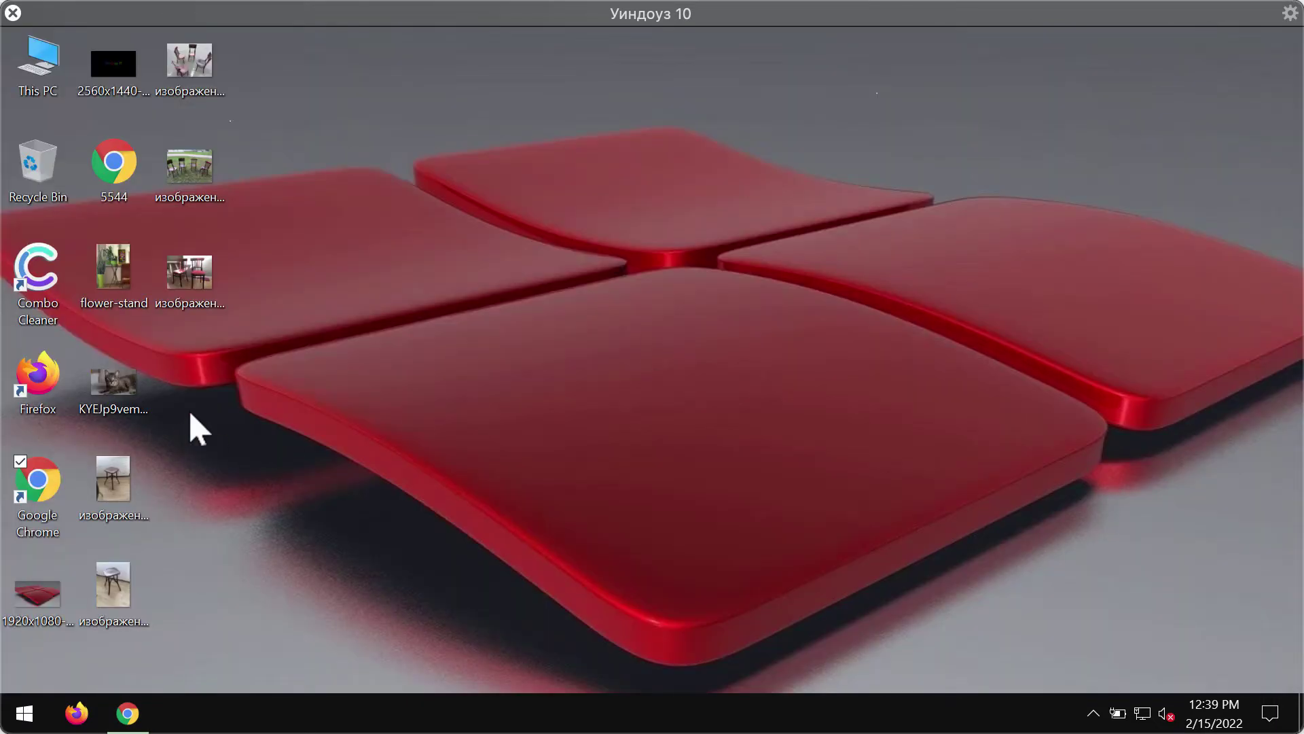
{"action": "left_click", "coordinate": [23, 306]}
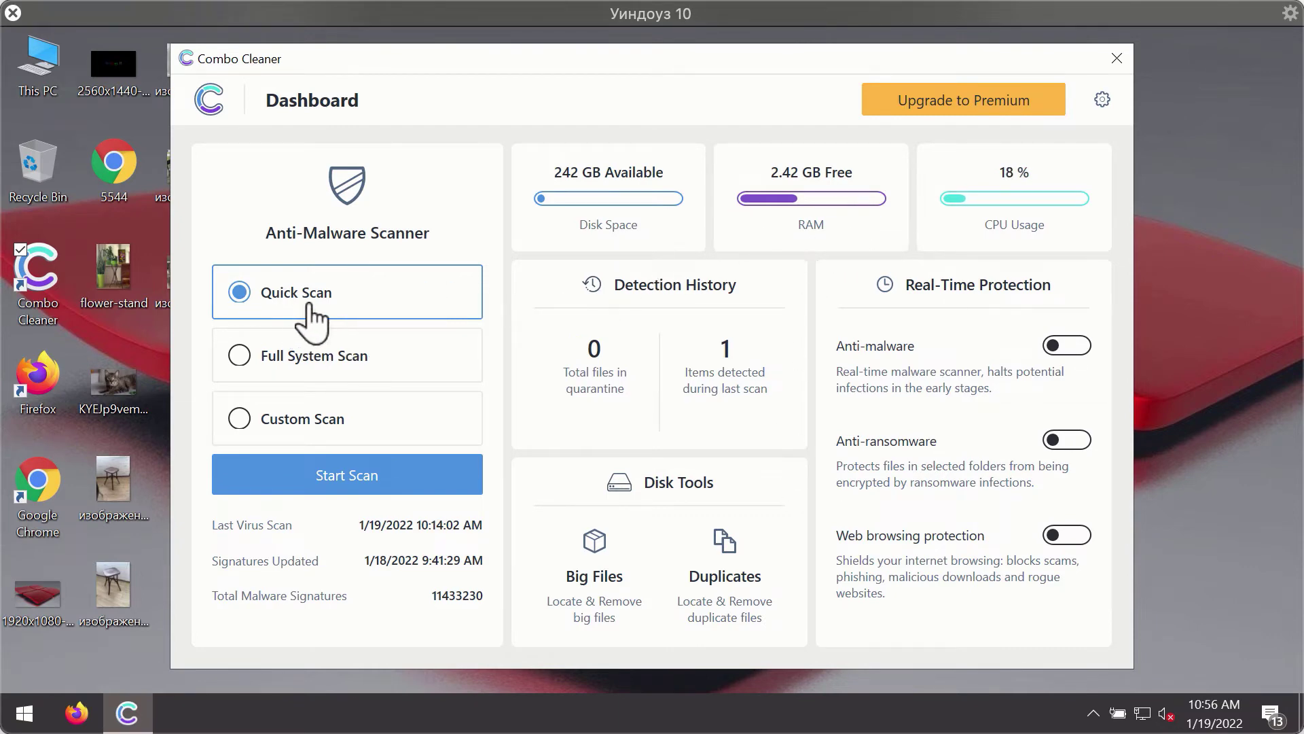
Step: Start a Quick Scan and open Combo Cleaner's General settings
{"action": "left_click", "coordinate": [401, 491]}
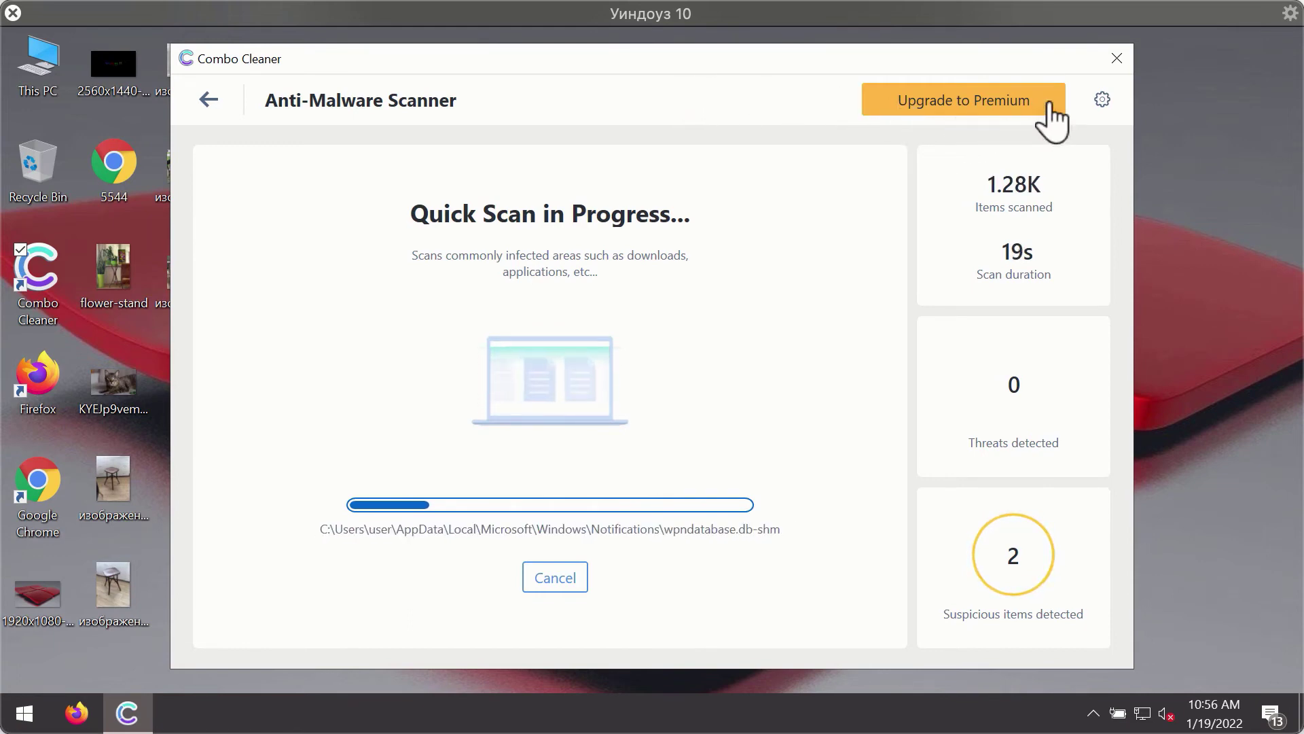
{"action": "left_click", "coordinate": [1102, 99]}
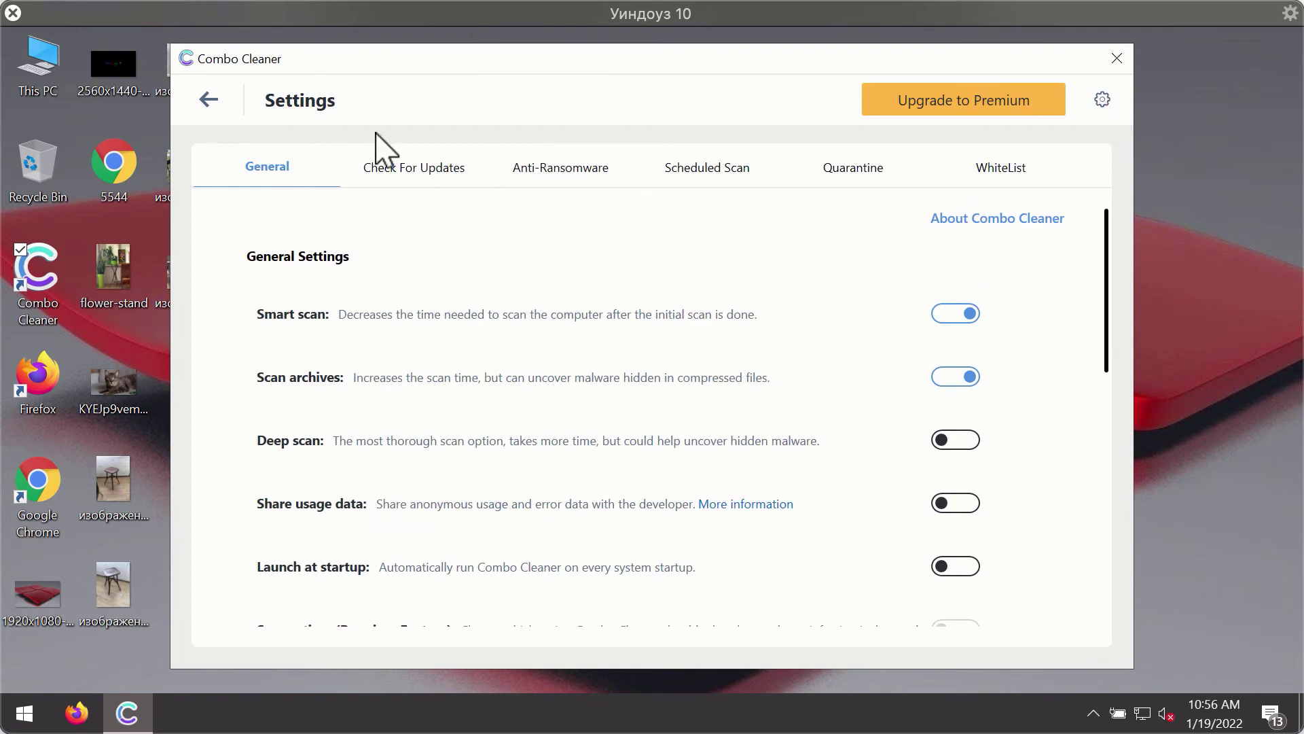
Step: Open the Anti-Ransomware settings, which list no protected folders or trusted programs
{"action": "left_click", "coordinate": [551, 170]}
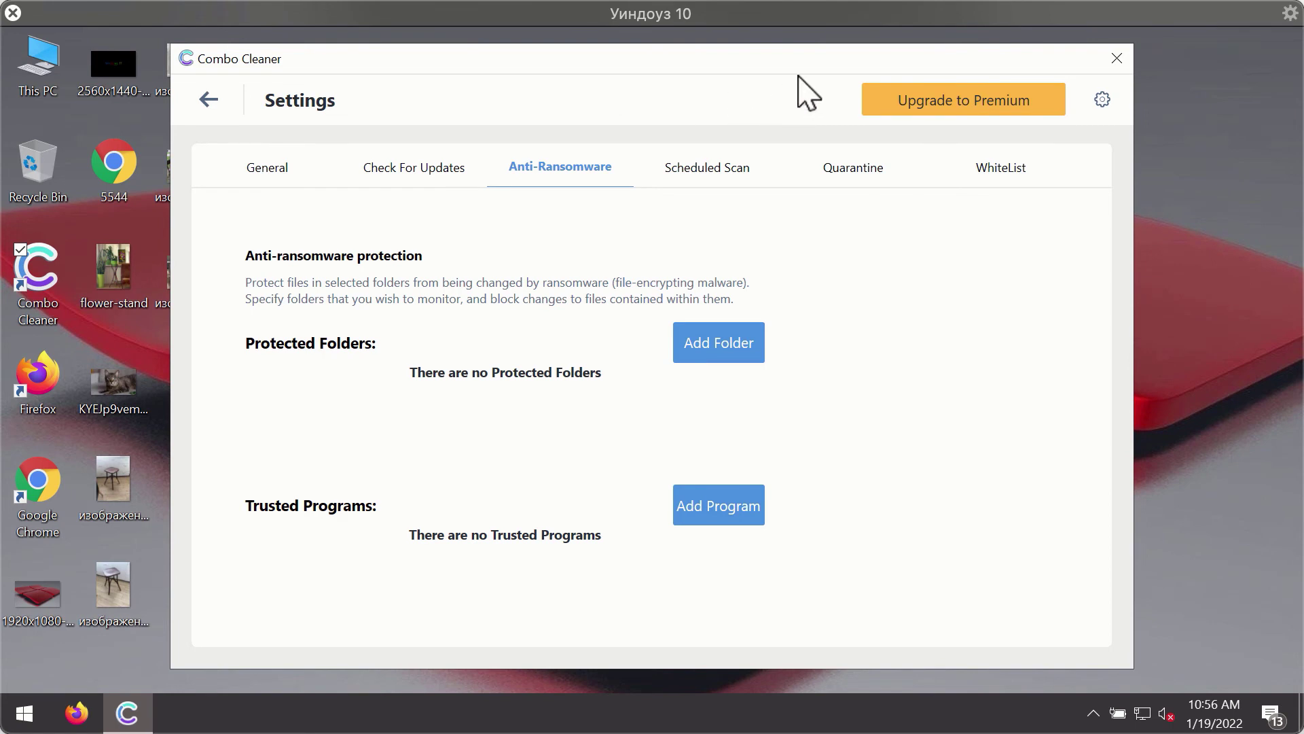
Step: Return to the Dashboard and cancel the running Quick Scan, confirming with Yes
{"action": "left_click", "coordinate": [209, 100]}
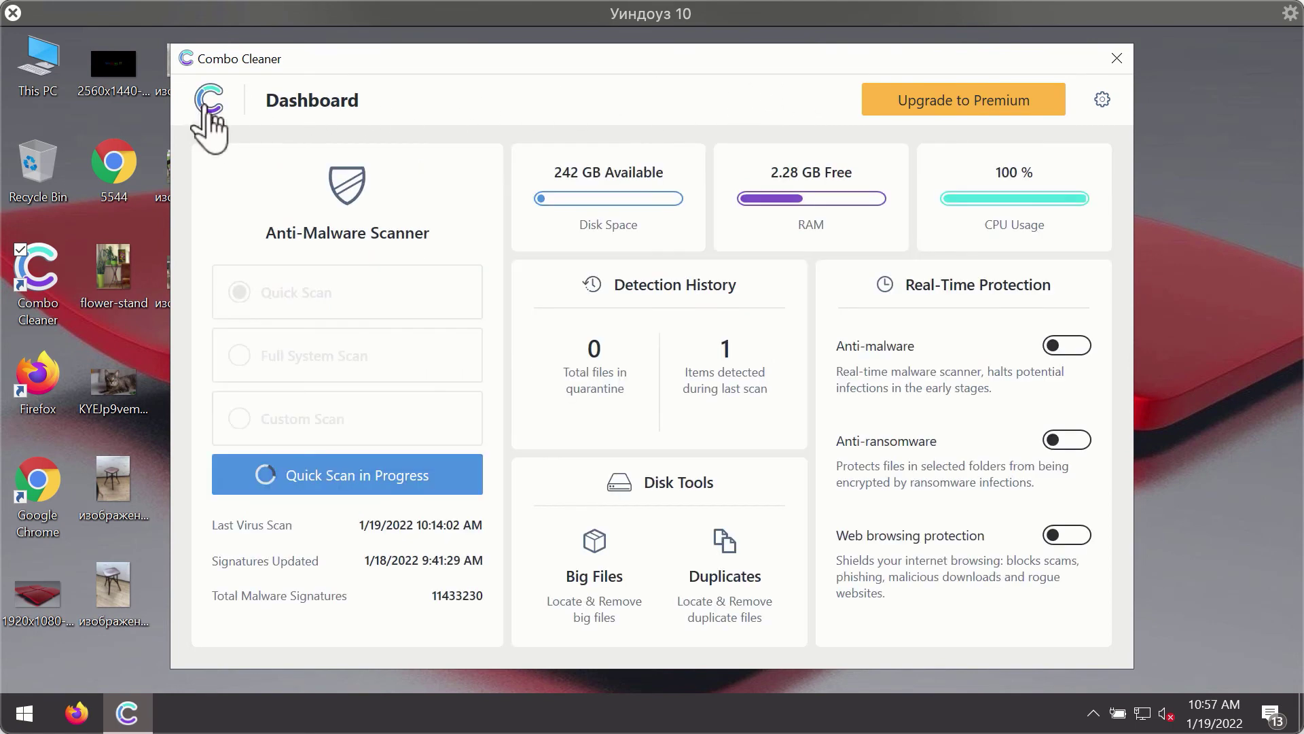
{"action": "left_click", "coordinate": [378, 482]}
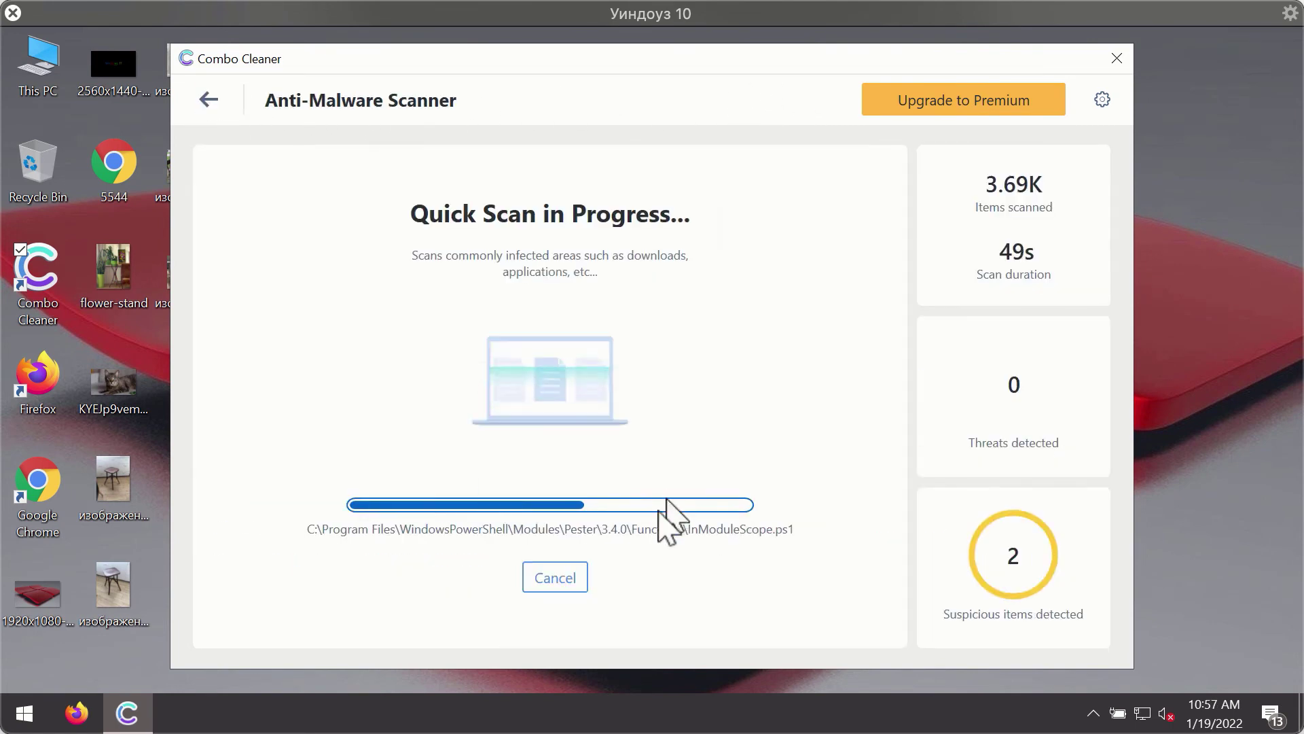
{"action": "left_click", "coordinate": [574, 578]}
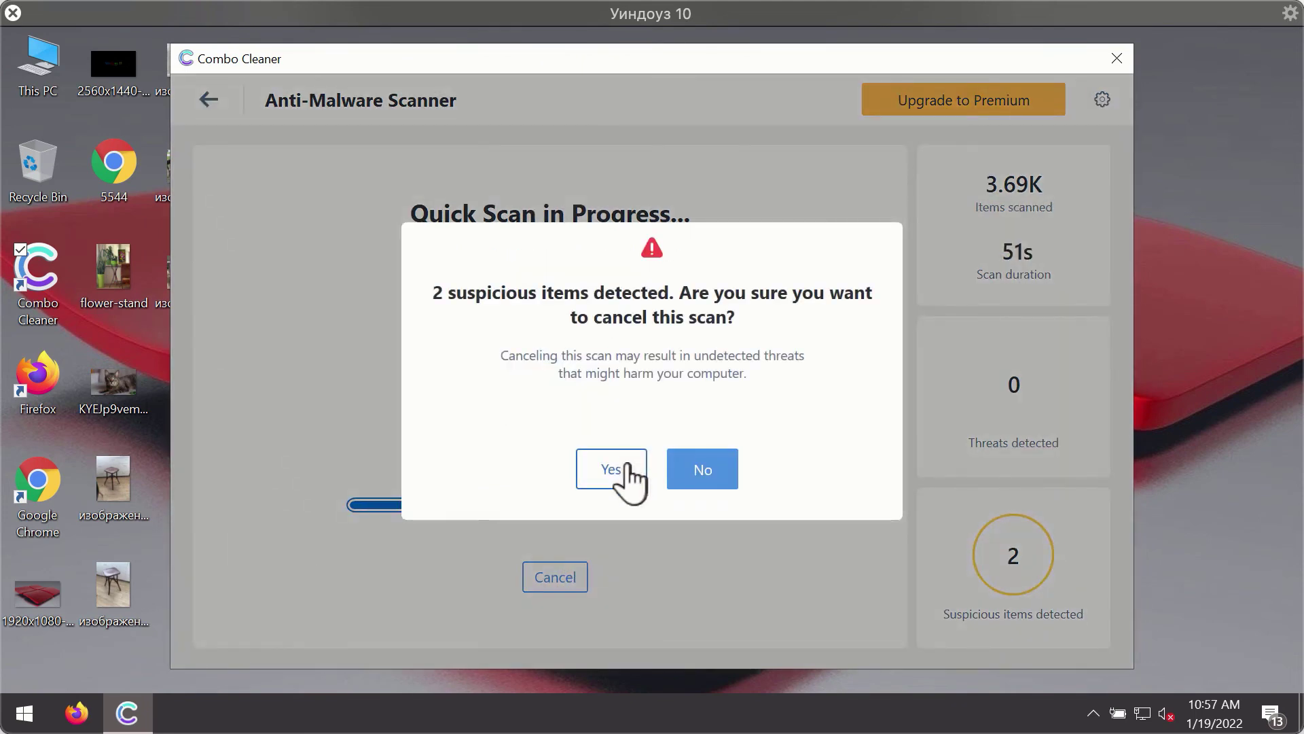
{"action": "left_click", "coordinate": [622, 466]}
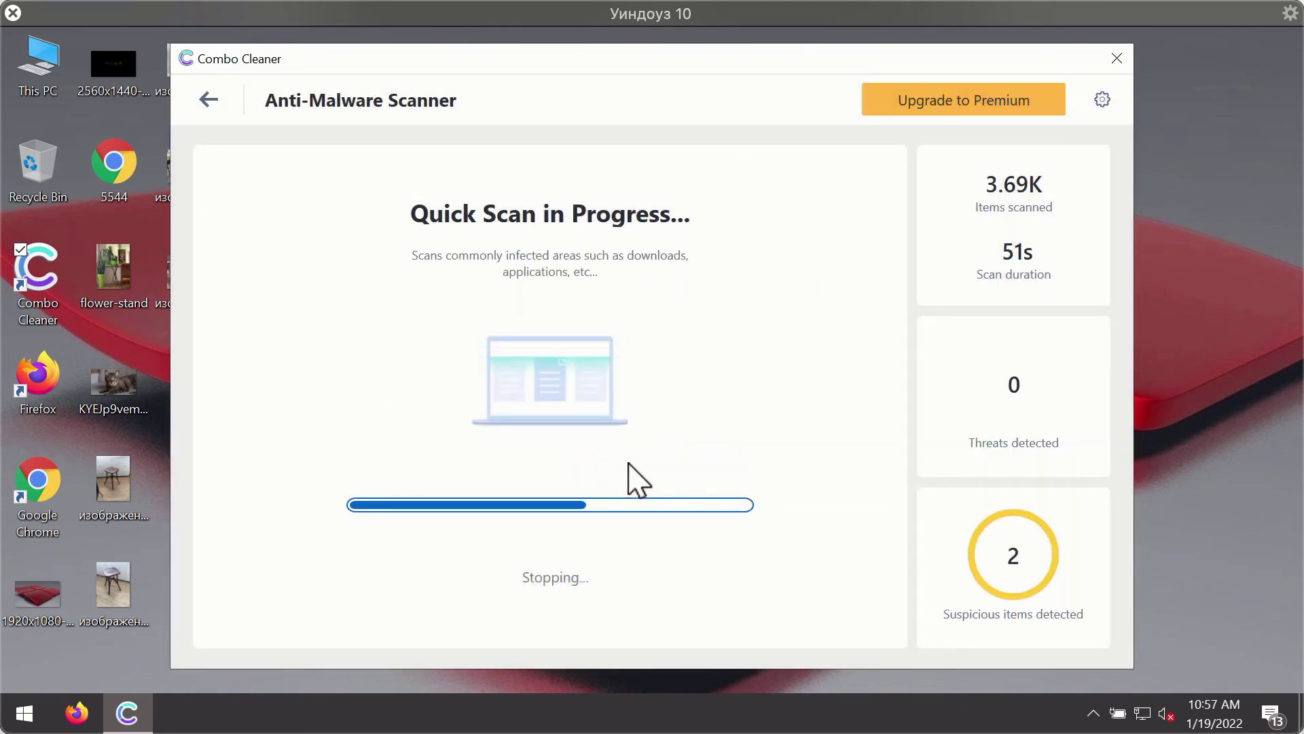